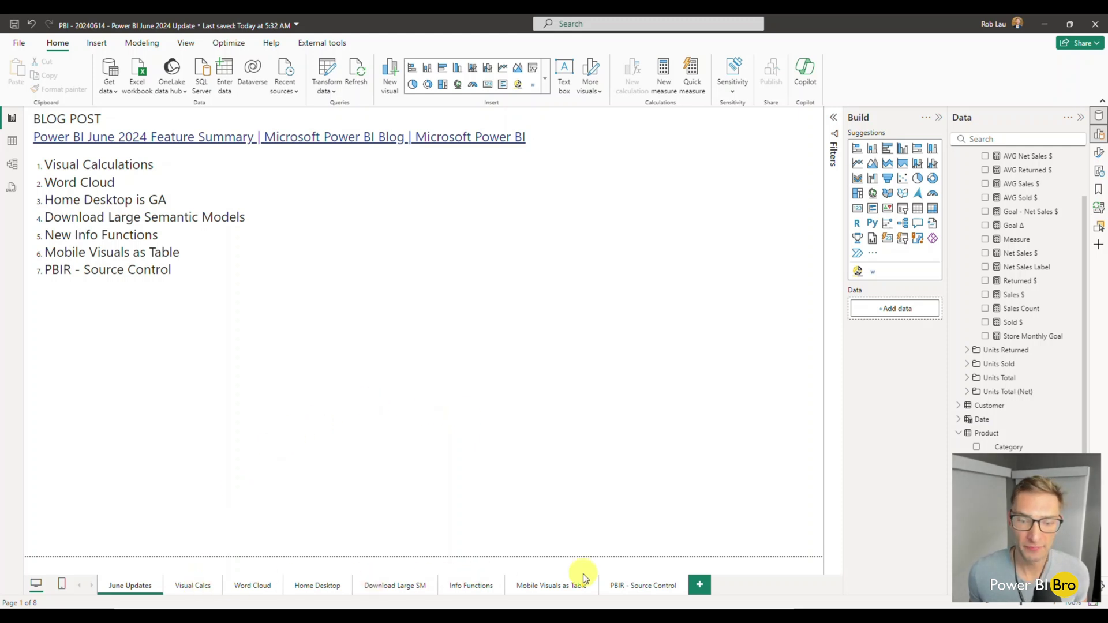
- Browse the Visual Calcs, Word Cloud and Home Desktop pages, then return to the June Updates page
{"action": "left_click", "coordinate": [190, 585]}
{"action": "left_click", "coordinate": [253, 586]}
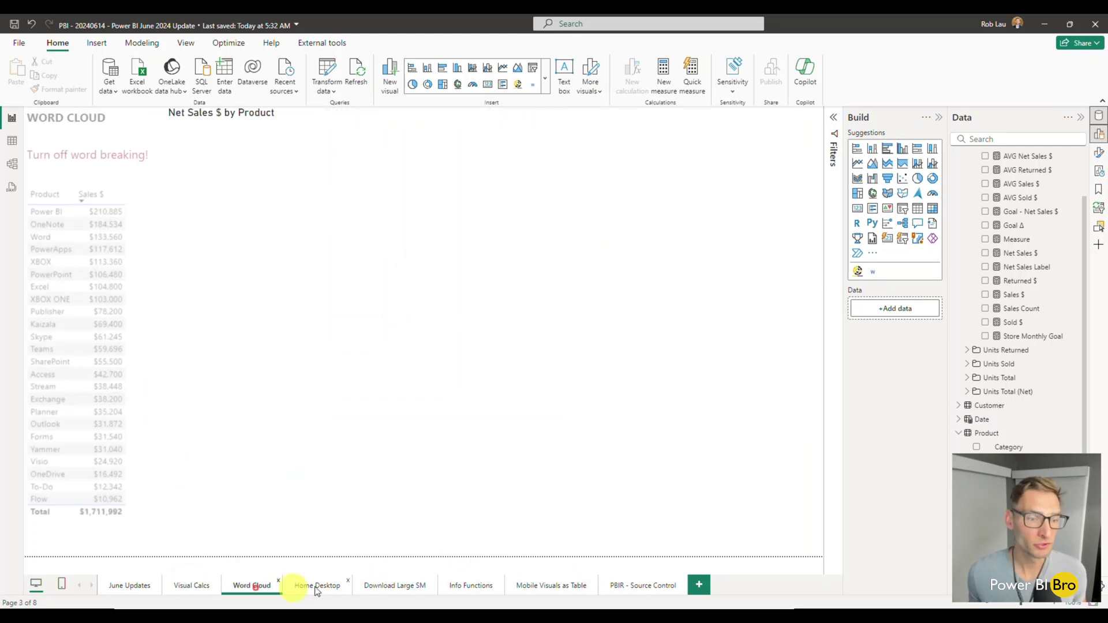
{"action": "left_click", "coordinate": [317, 586]}
{"action": "left_click", "coordinate": [137, 587]}
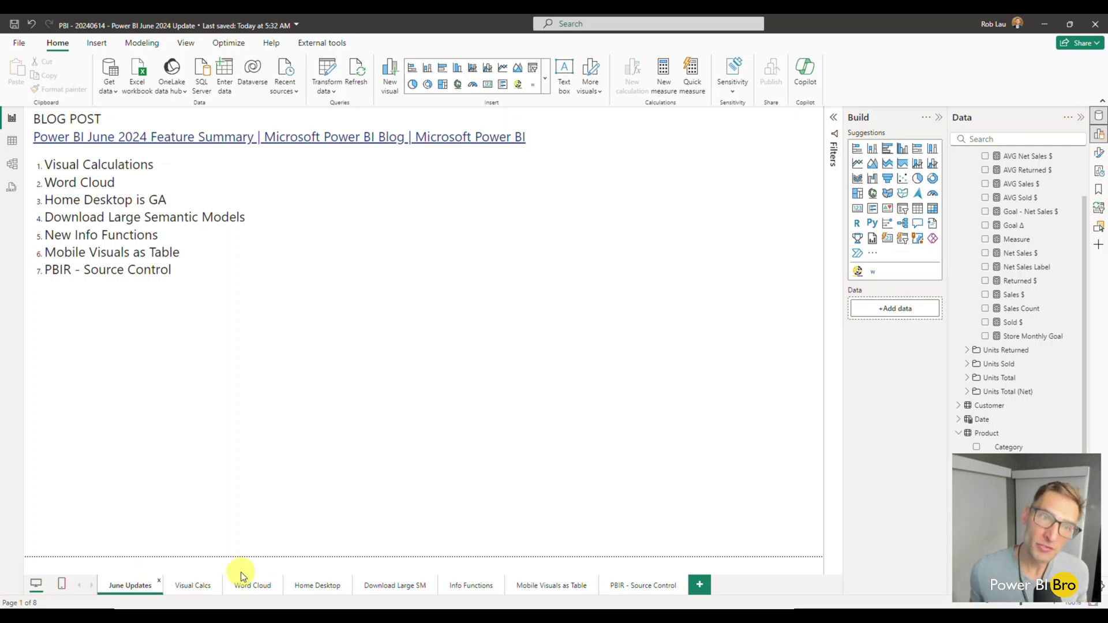
- On the Visual Calcs page, start a new visual plotting Net Sales $ by Product
{"action": "left_click", "coordinate": [194, 588]}
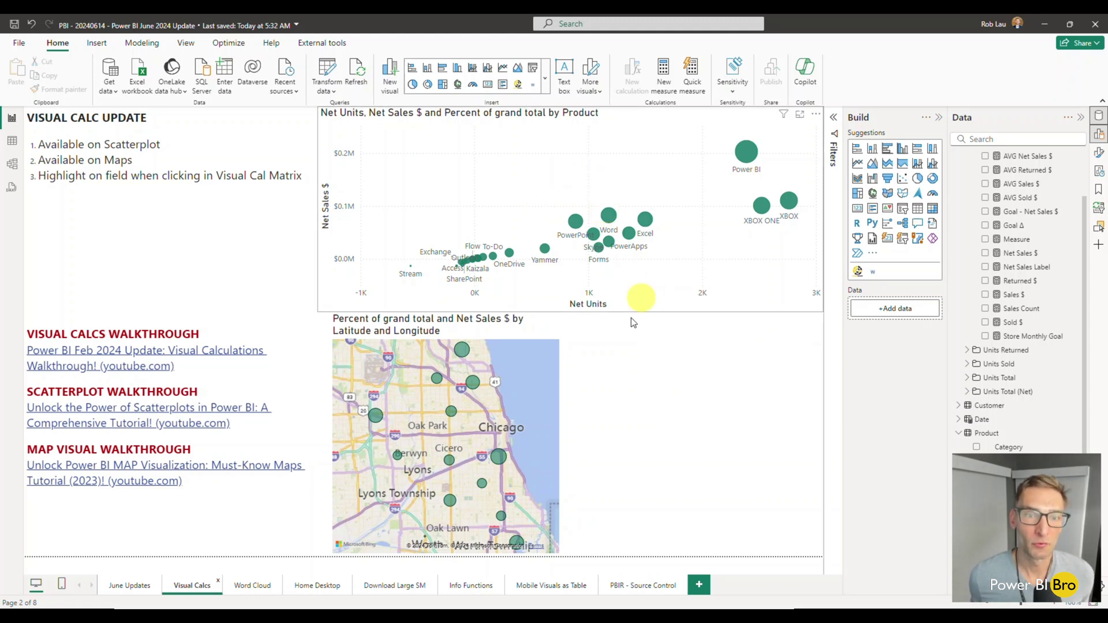
{"action": "mouse_move", "coordinate": [600, 244]}
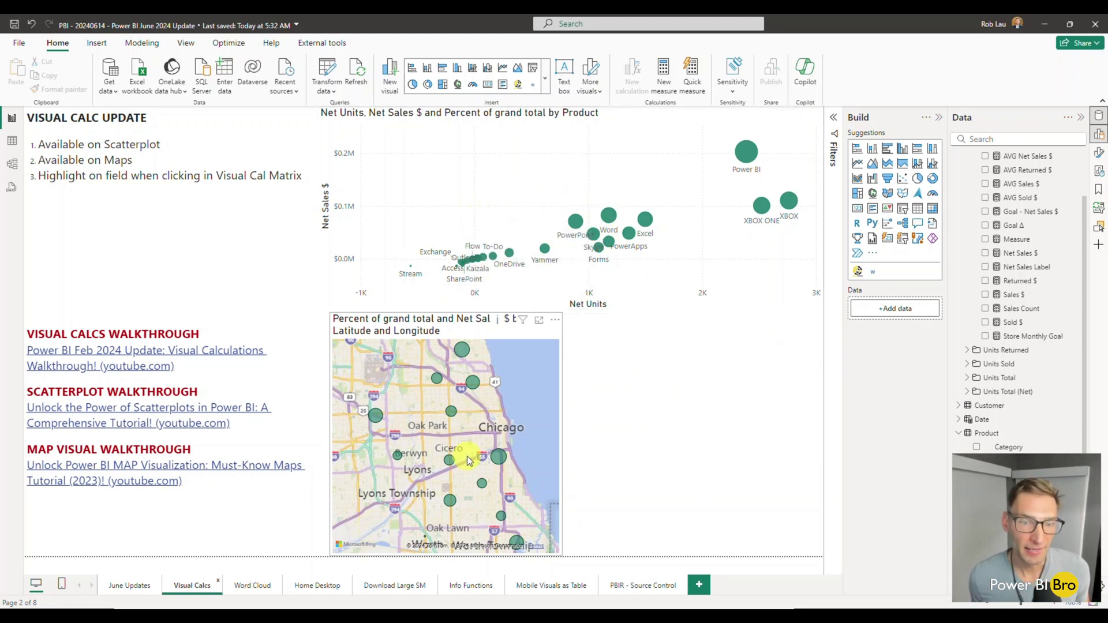
{"action": "left_click", "coordinate": [629, 381]}
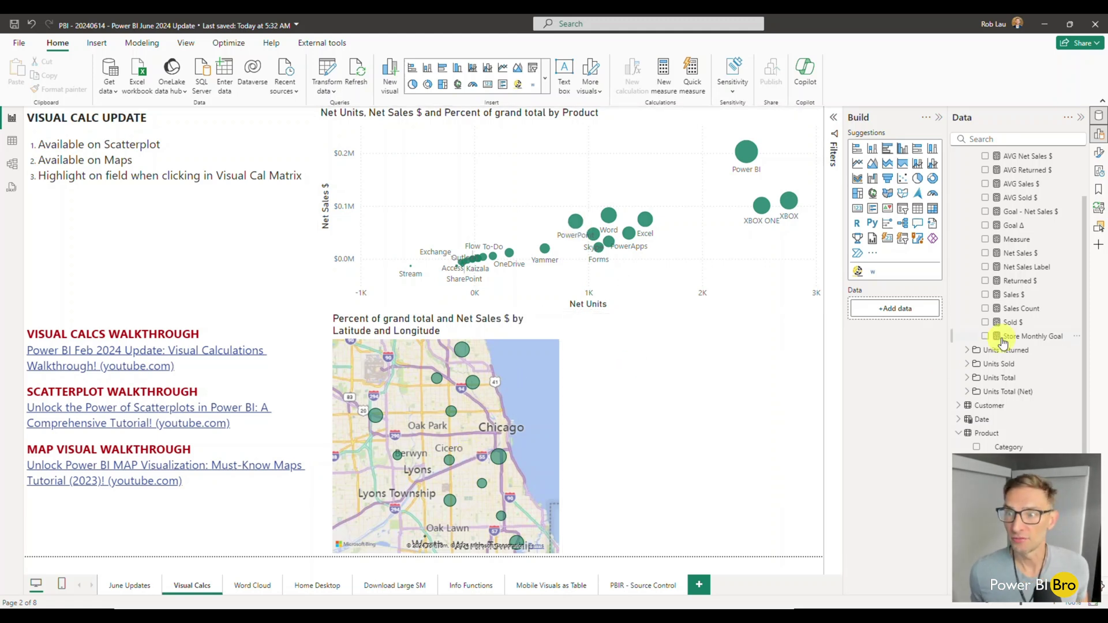
{"action": "scroll", "coordinate": [1030, 284], "scroll_direction": "up", "scroll_amount": 2}
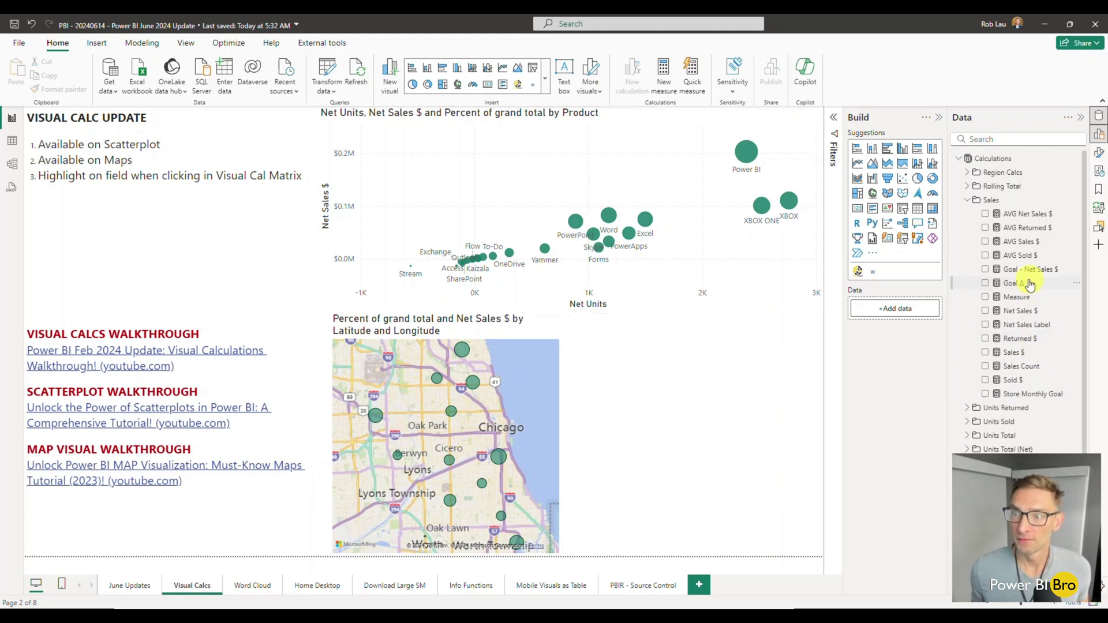
{"action": "left_click", "coordinate": [985, 312]}
{"action": "scroll", "coordinate": [998, 325], "scroll_direction": "down", "scroll_amount": 3}
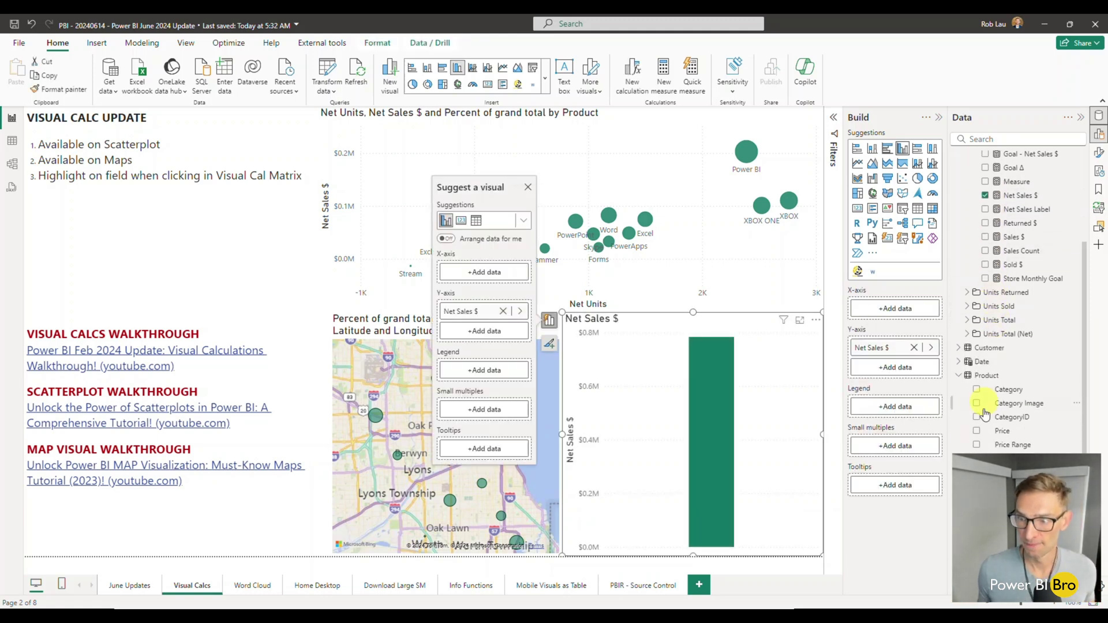
{"action": "scroll", "coordinate": [975, 259], "scroll_direction": "up", "scroll_amount": 2}
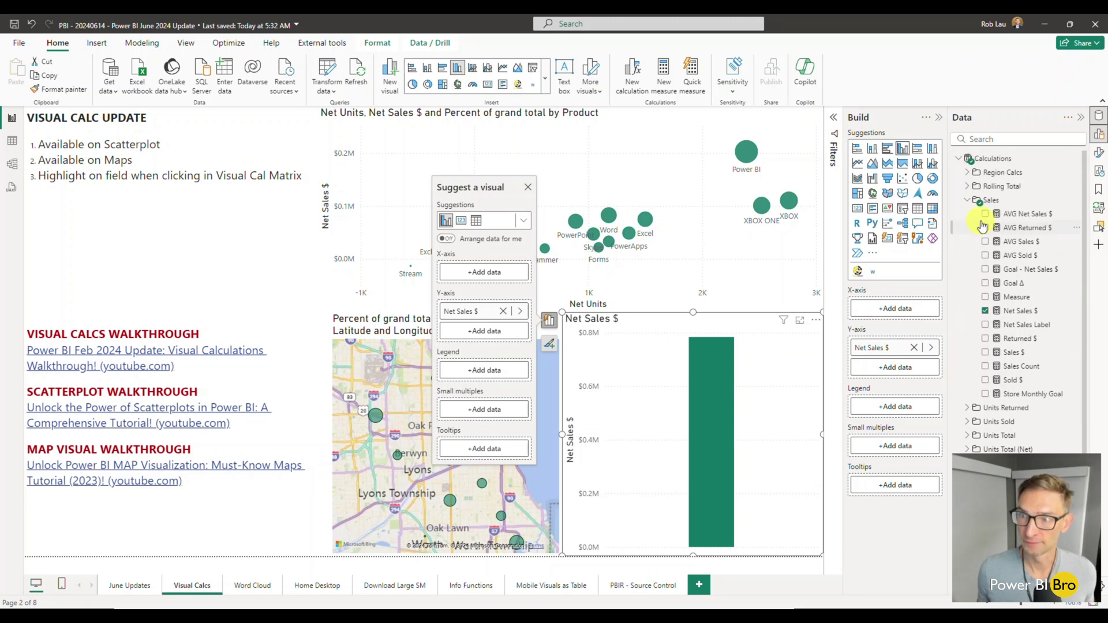
{"action": "left_click", "coordinate": [958, 158]}
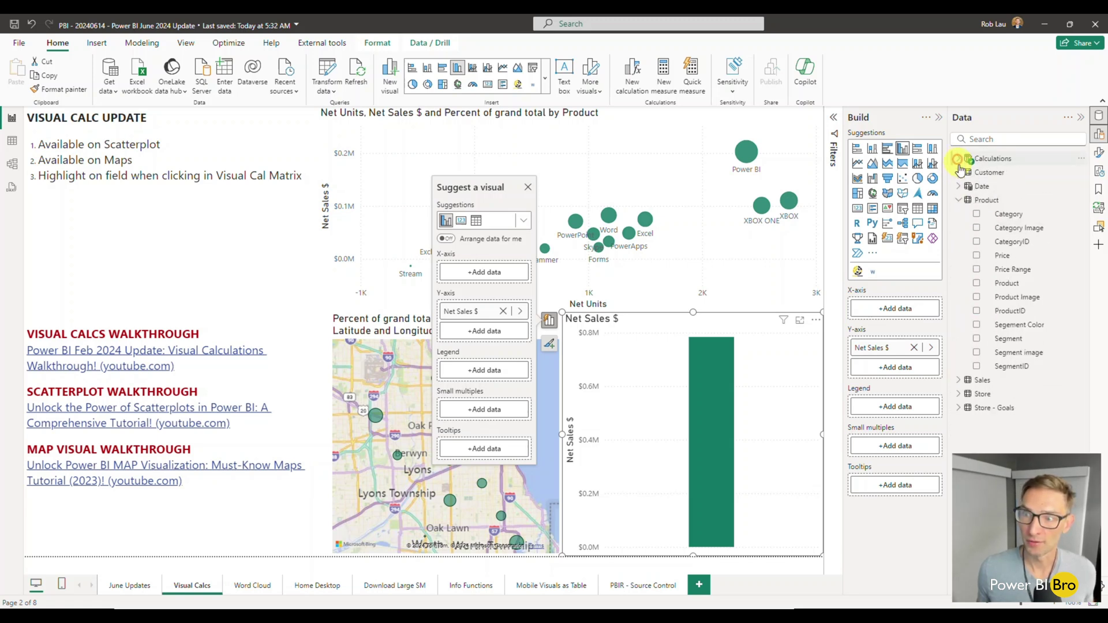
{"action": "left_click", "coordinate": [976, 283]}
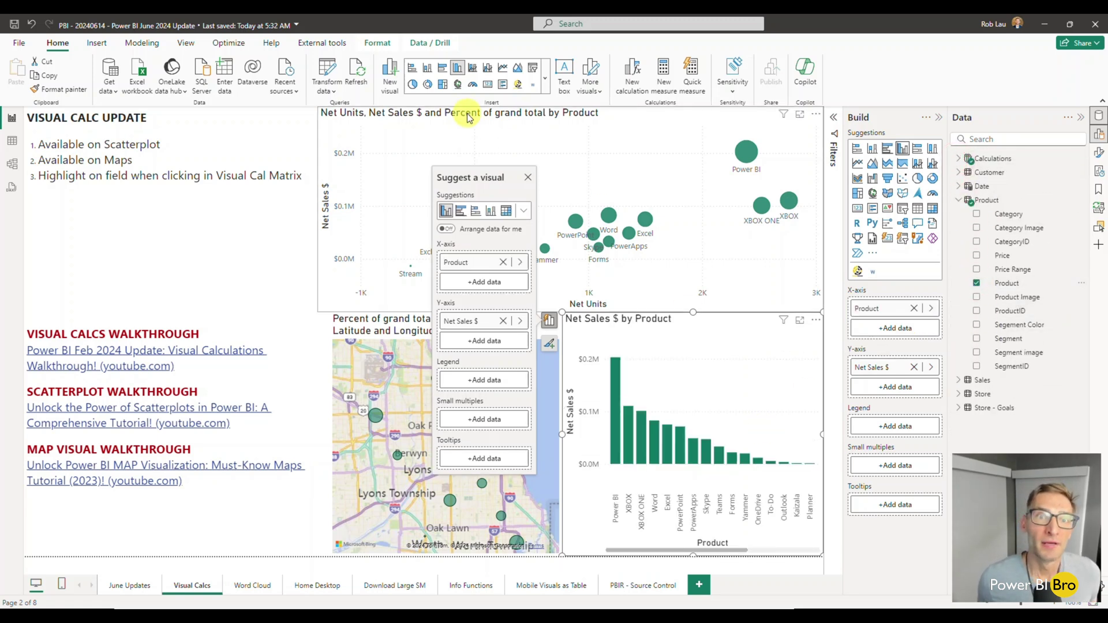
- Make it a scatter chart with Net Units on the Y axis and start a new visual calculation
{"action": "left_click", "coordinate": [523, 211]}
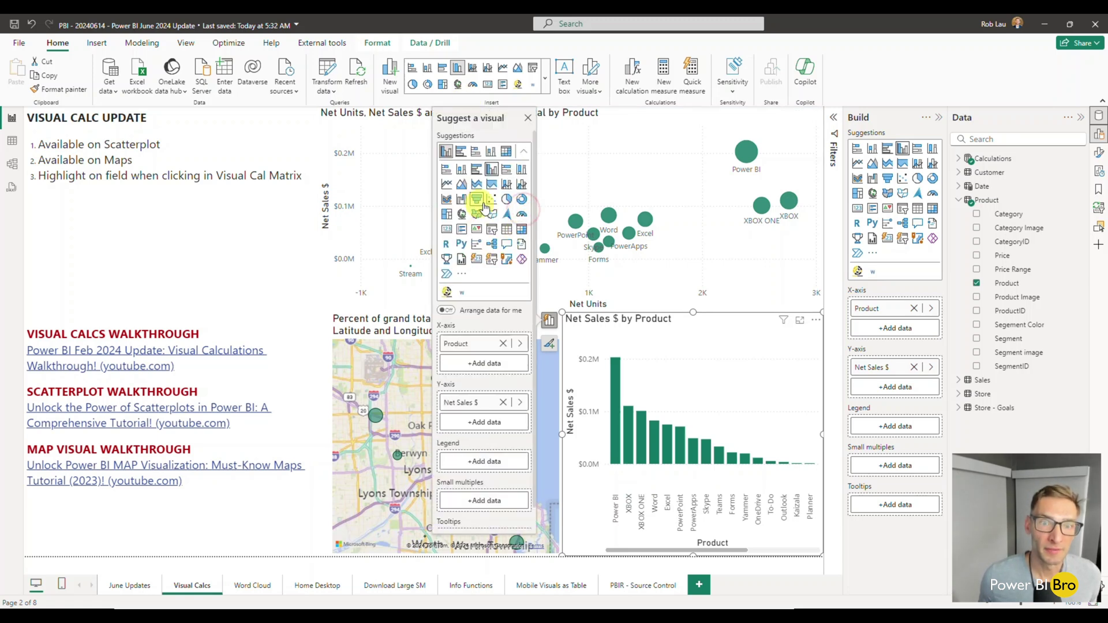
{"action": "left_click", "coordinate": [490, 201]}
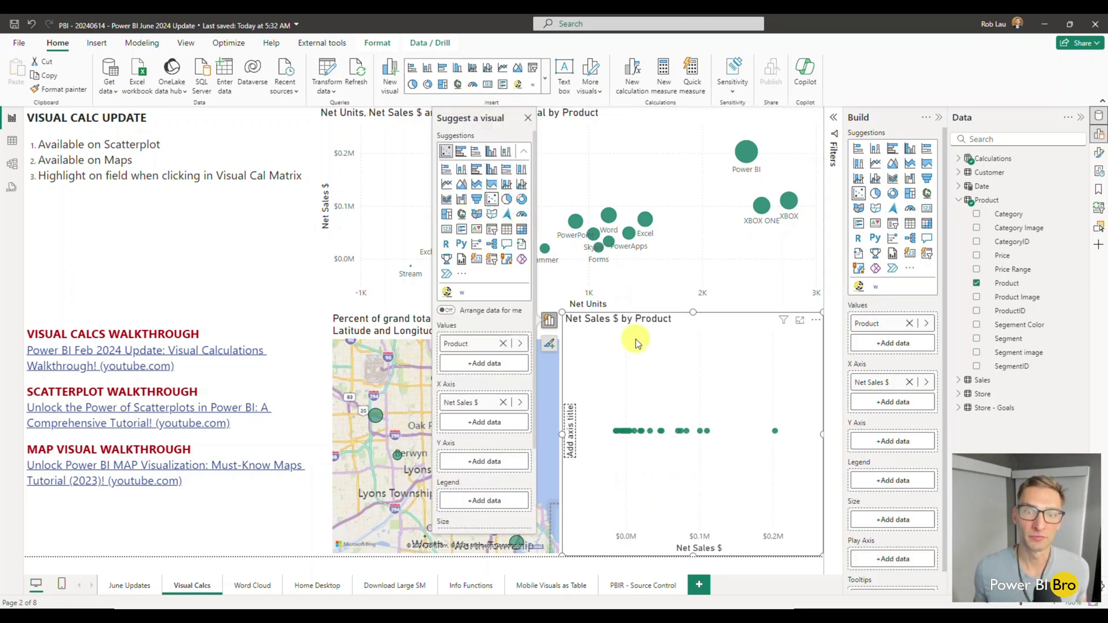
{"action": "left_click", "coordinate": [958, 159]}
{"action": "scroll", "coordinate": [981, 346], "scroll_direction": "down", "scroll_amount": 3}
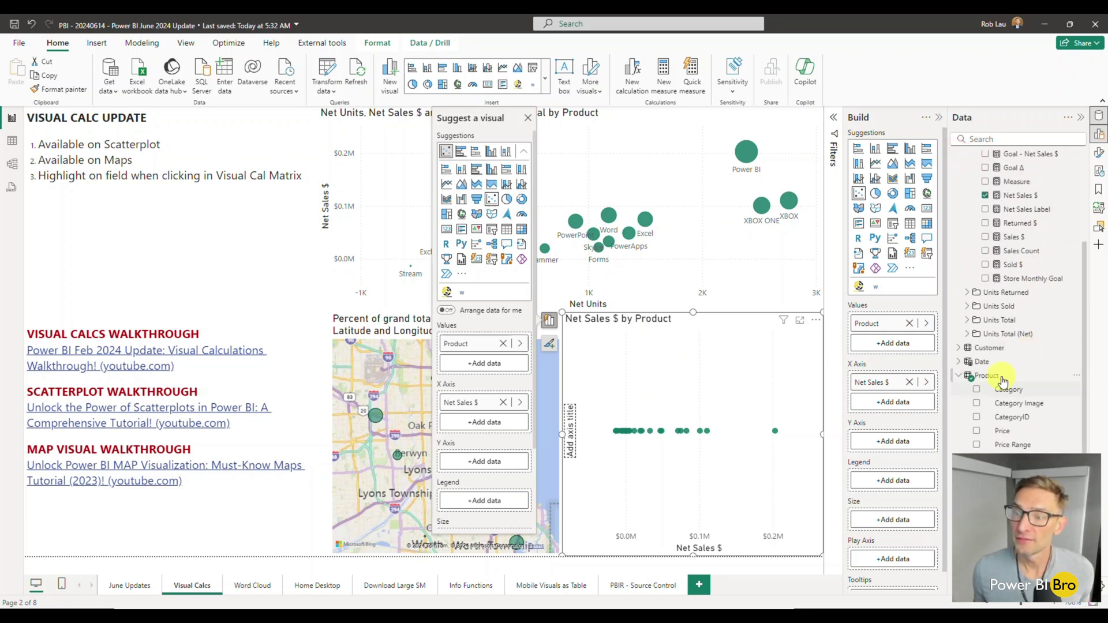
{"action": "left_click", "coordinate": [967, 334]}
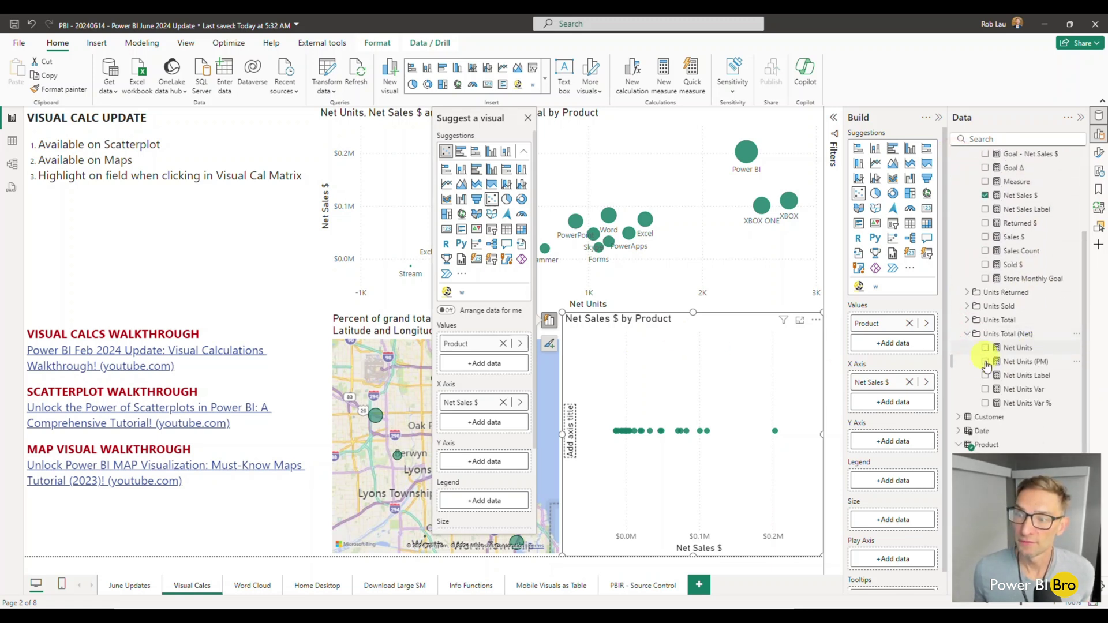
{"action": "left_click", "coordinate": [985, 348]}
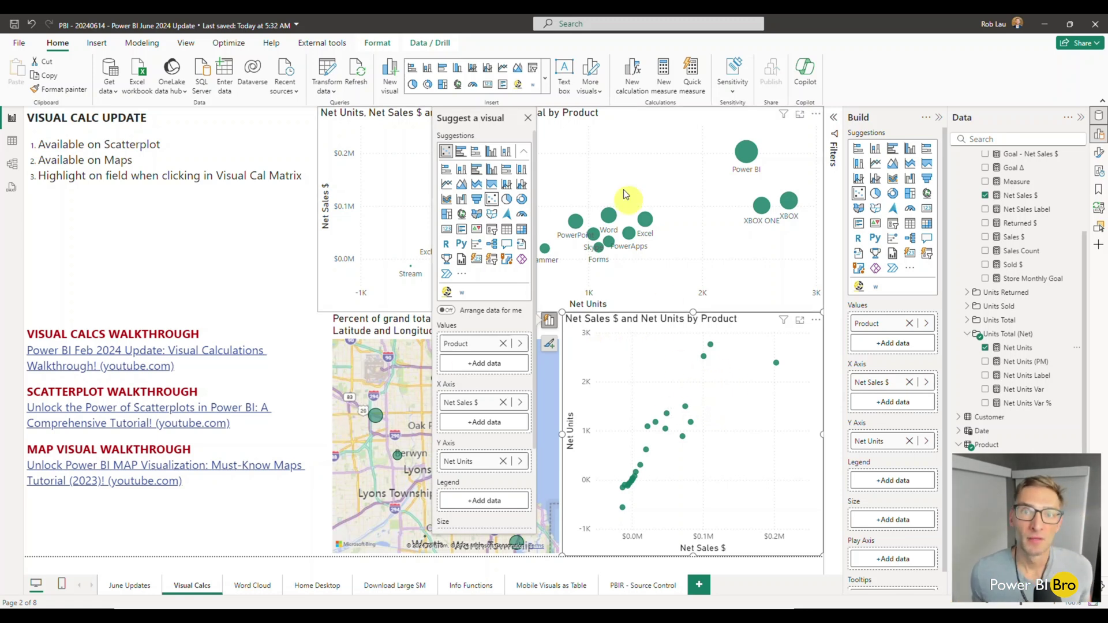
{"action": "left_click", "coordinate": [630, 95]}
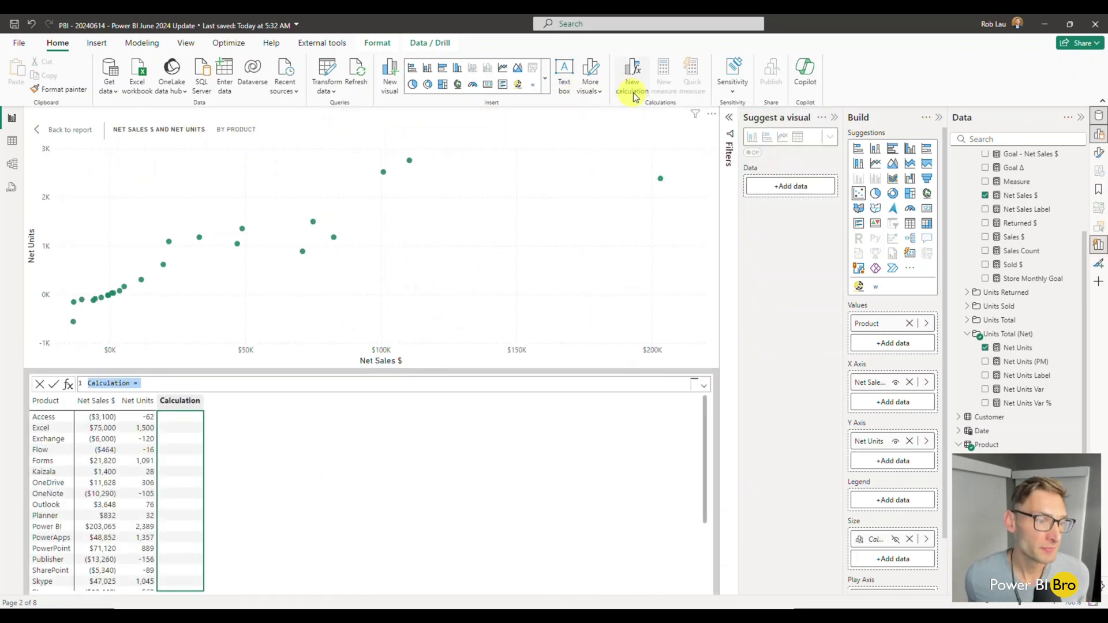
- Insert the Percent of grand total template and set its field to Net Sales $
{"action": "left_click", "coordinate": [154, 386]}
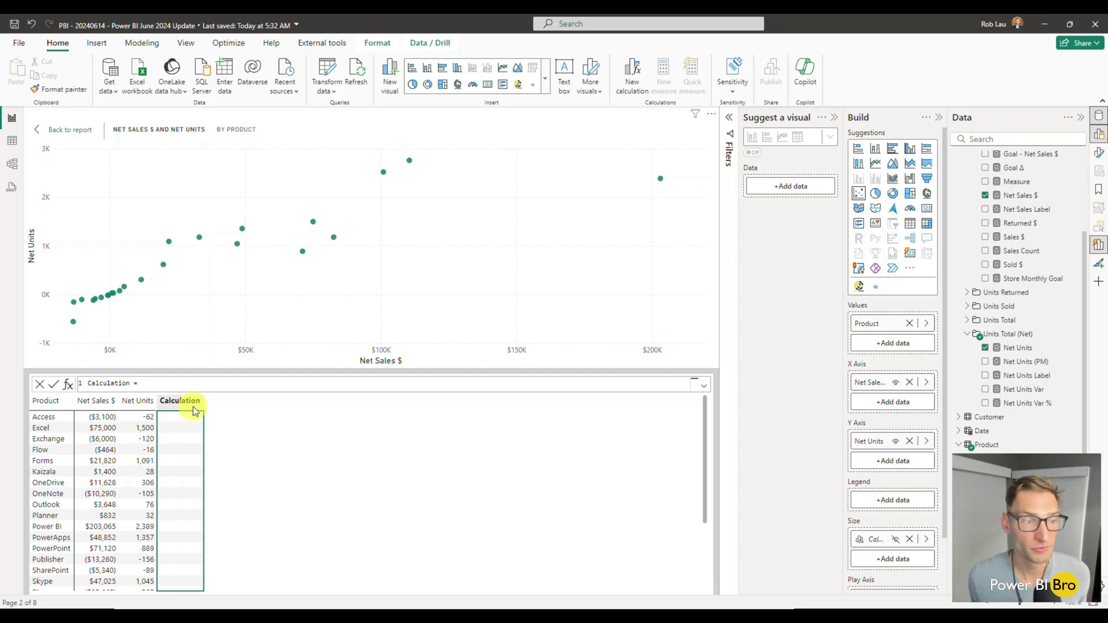
{"action": "left_click", "coordinate": [68, 388]}
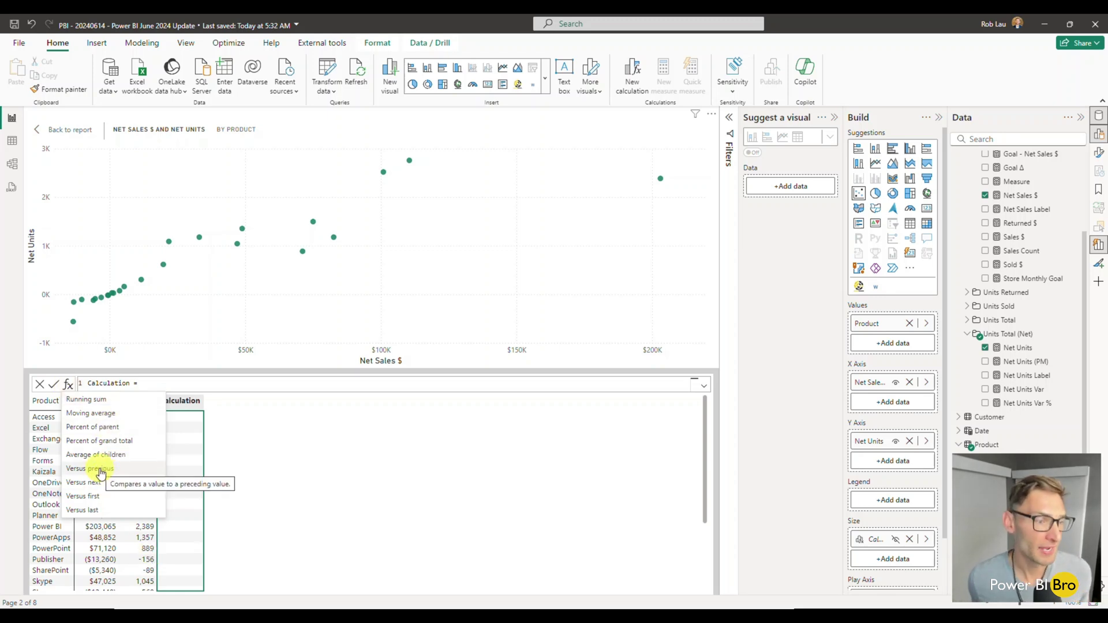
{"action": "left_click", "coordinate": [105, 441]}
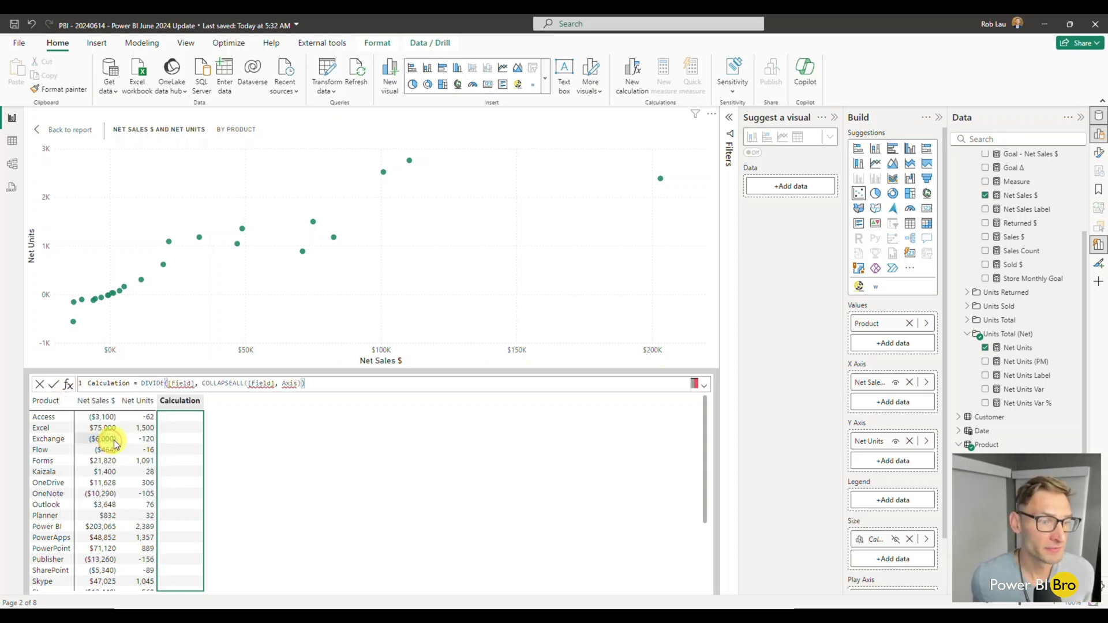
{"action": "left_click", "coordinate": [195, 383]}
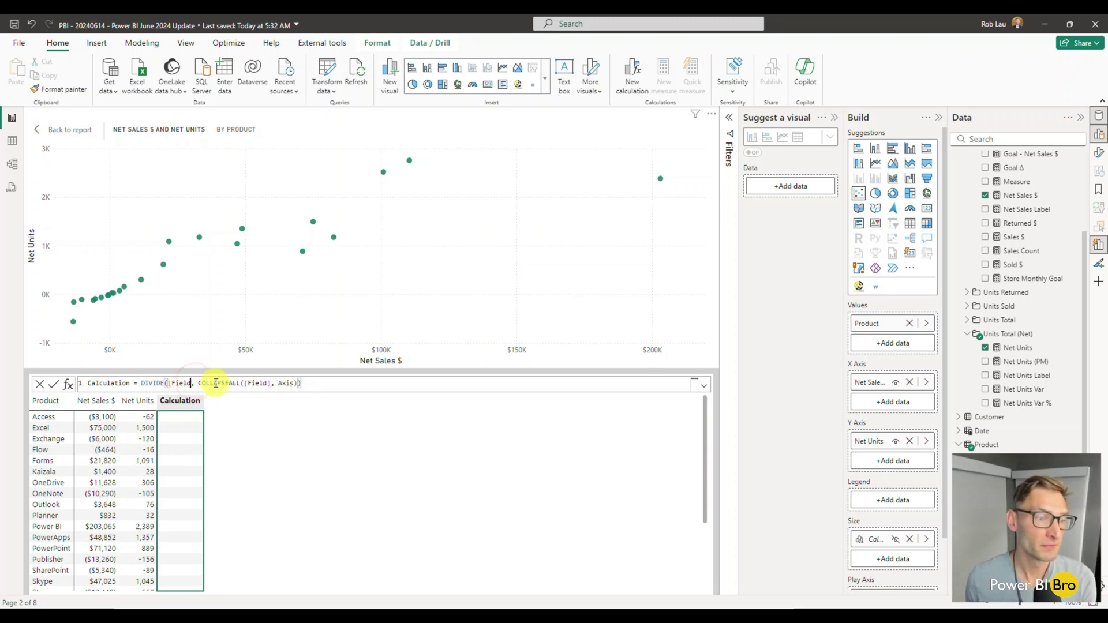
{"action": "key", "text": "BackSpace"}
{"action": "key", "text": "BackSpace"}
{"action": "key", "text": "BackSpace"}
{"action": "key", "text": "BackSpace"}
{"action": "key", "text": "BackSpace"}
{"action": "type", "text": "Net"}
{"action": "key", "text": "Tab"}
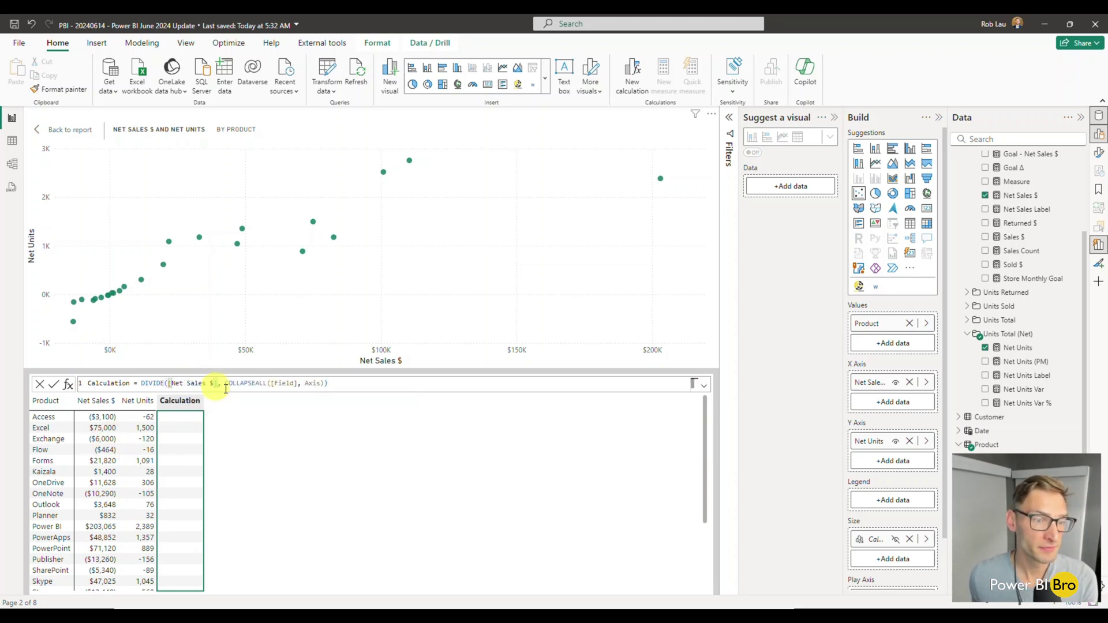
- Fill COLLAPSEALL with Net Sales $ and ROWS, then commit the Percent of Total calculation
{"action": "left_click", "coordinate": [291, 383]}
{"action": "key", "text": "BackSpace"}
{"action": "key", "text": "BackSpace"}
{"action": "key", "text": "BackSpace"}
{"action": "key", "text": "BackSpace"}
{"action": "key", "text": "BackSpace"}
{"action": "key", "text": "BackSpace"}
{"action": "key", "text": "Tab"}
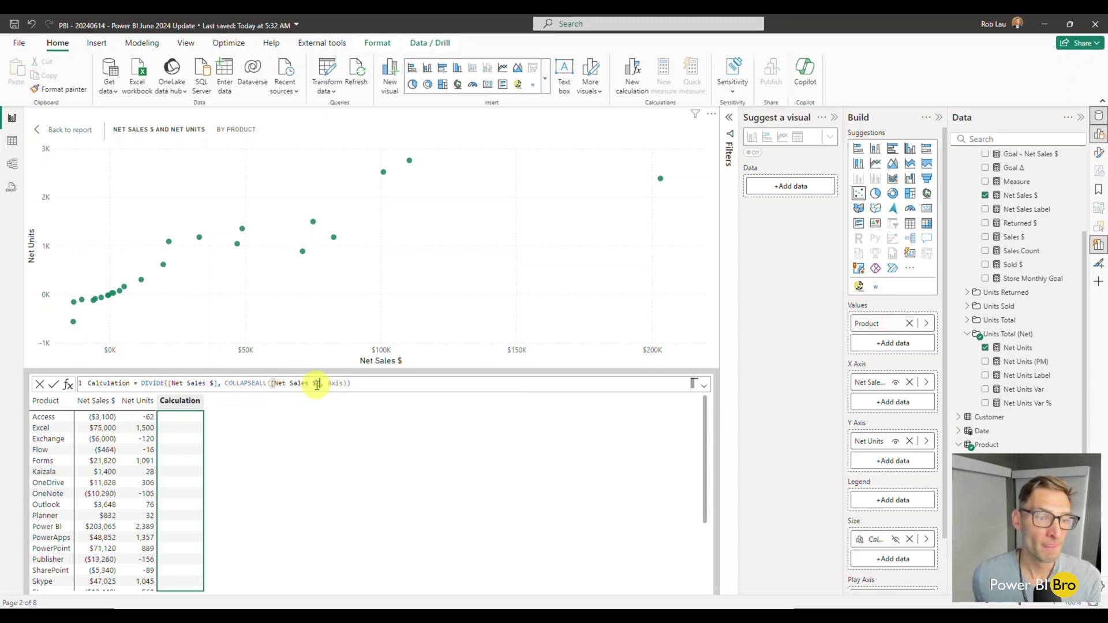
{"action": "double_click", "coordinate": [343, 383]}
{"action": "type", "text": "A"}
{"action": "key", "text": "BackSpace"}
{"action": "type", "text": "RO"}
{"action": "key", "text": "Tab"}
{"action": "key", "text": "Return"}
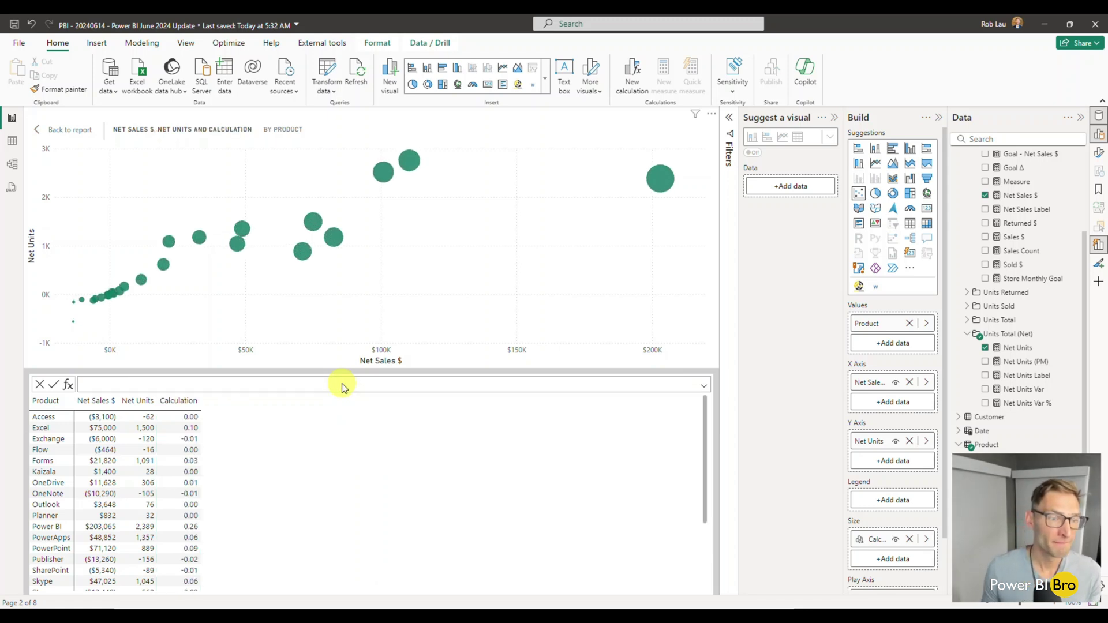
- Remove the extra Calculation 1 from the bubble Size well
{"action": "left_click", "coordinate": [274, 391]}
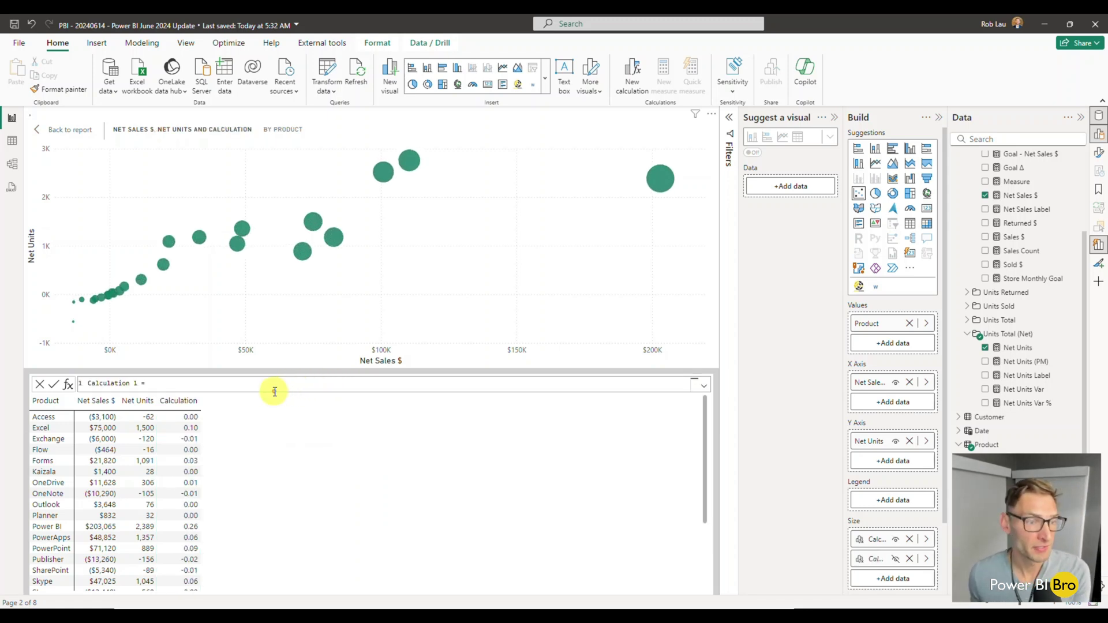
{"action": "key", "text": "End"}
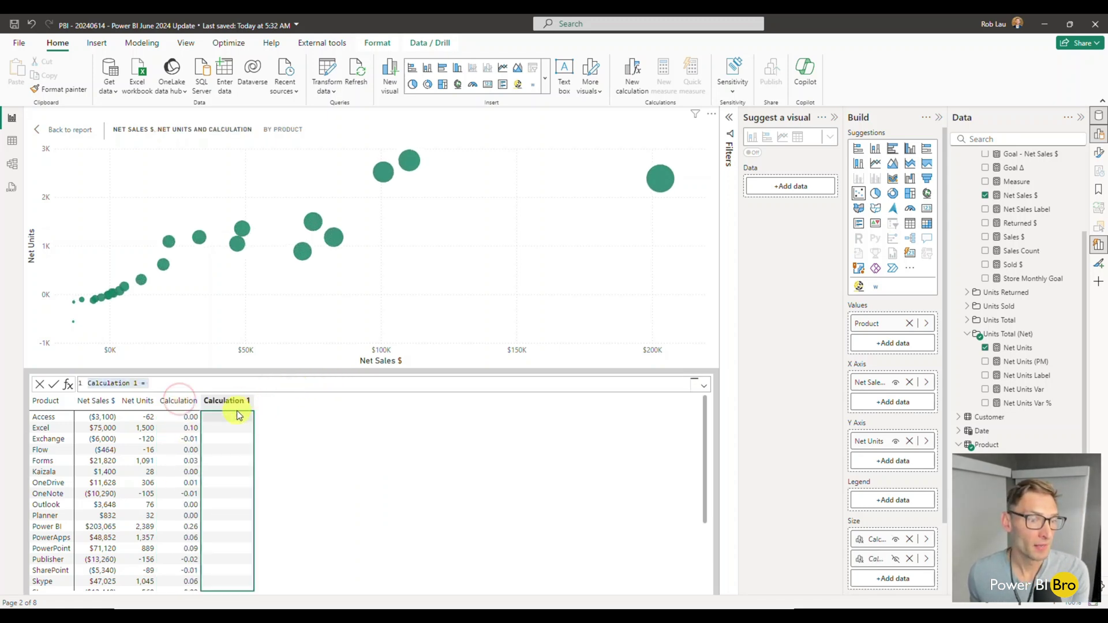
{"action": "left_click", "coordinate": [174, 431]}
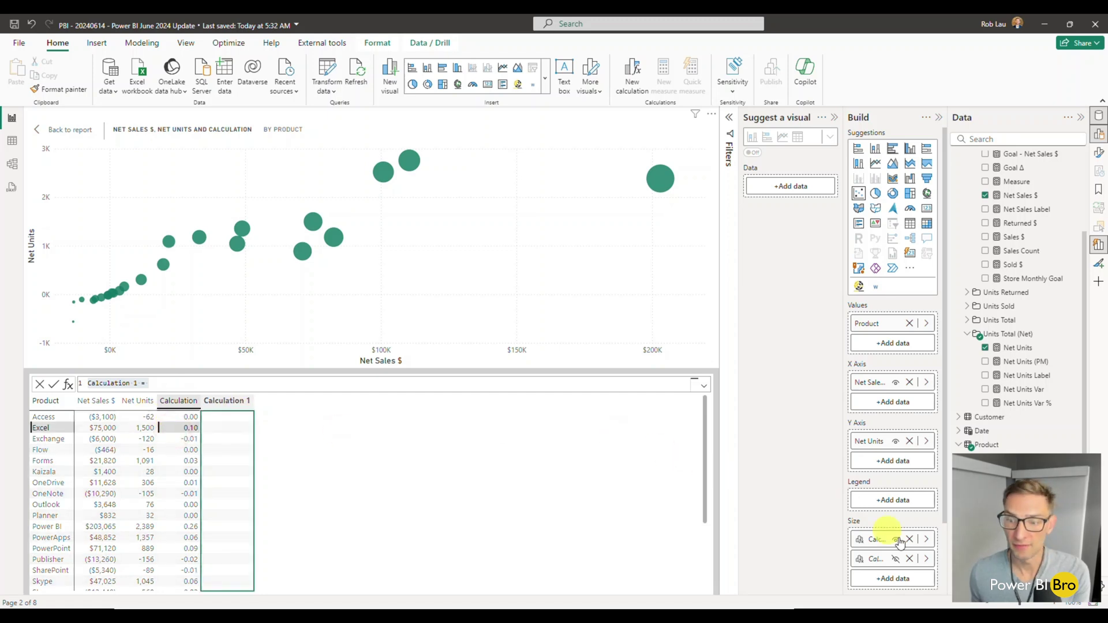
{"action": "left_click", "coordinate": [910, 559]}
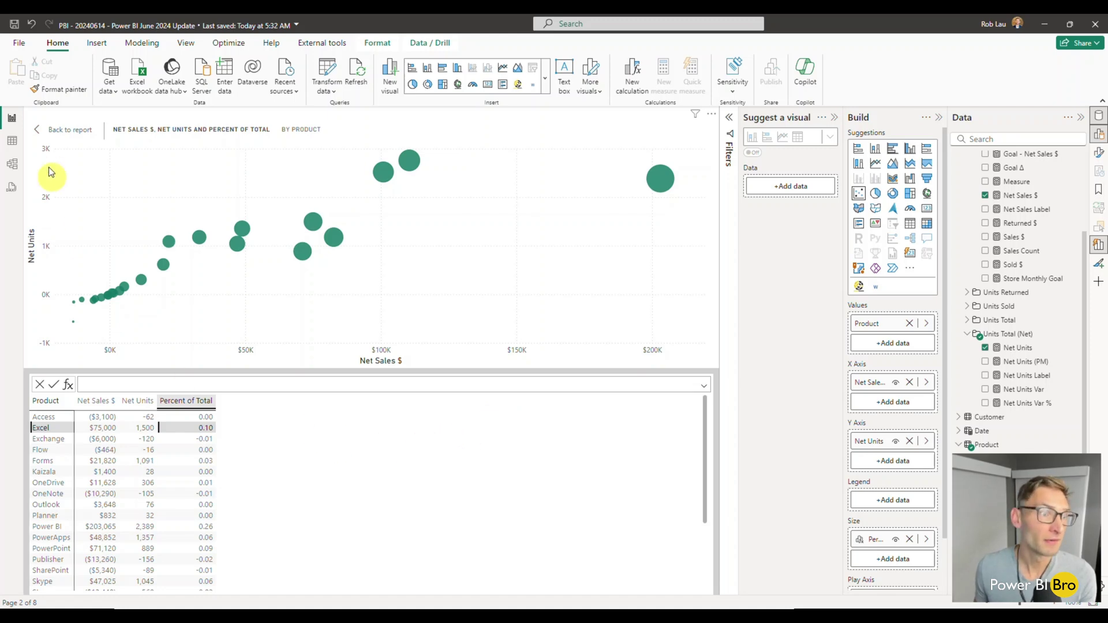
- Preview the calculation templates and the map's calculation editor, then switch to the Word Cloud page
{"action": "left_click", "coordinate": [67, 385]}
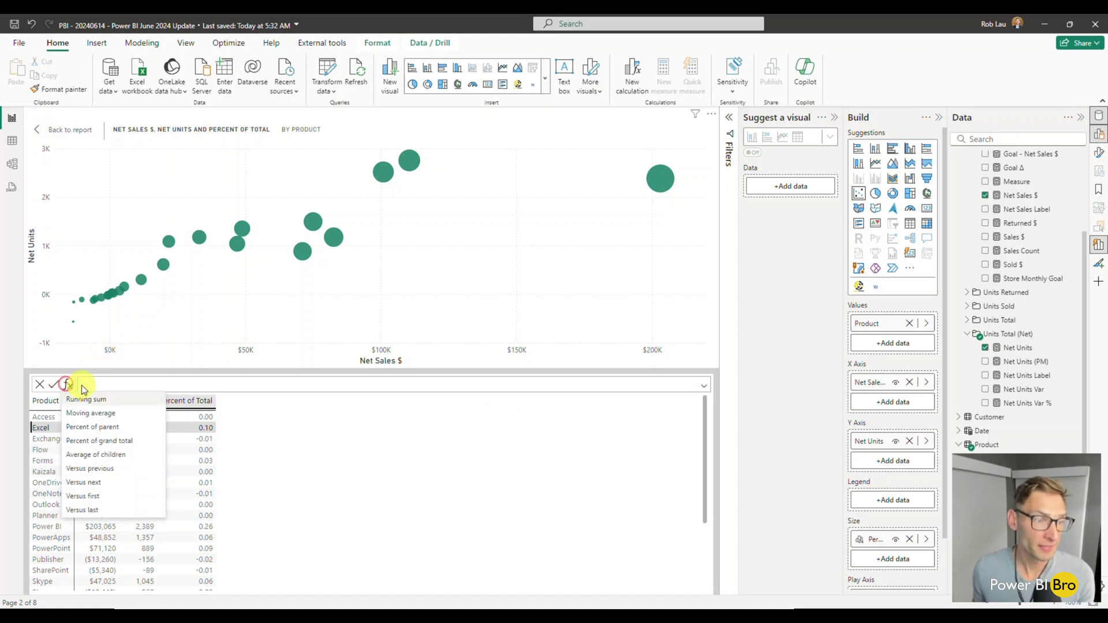
{"action": "left_click", "coordinate": [68, 131]}
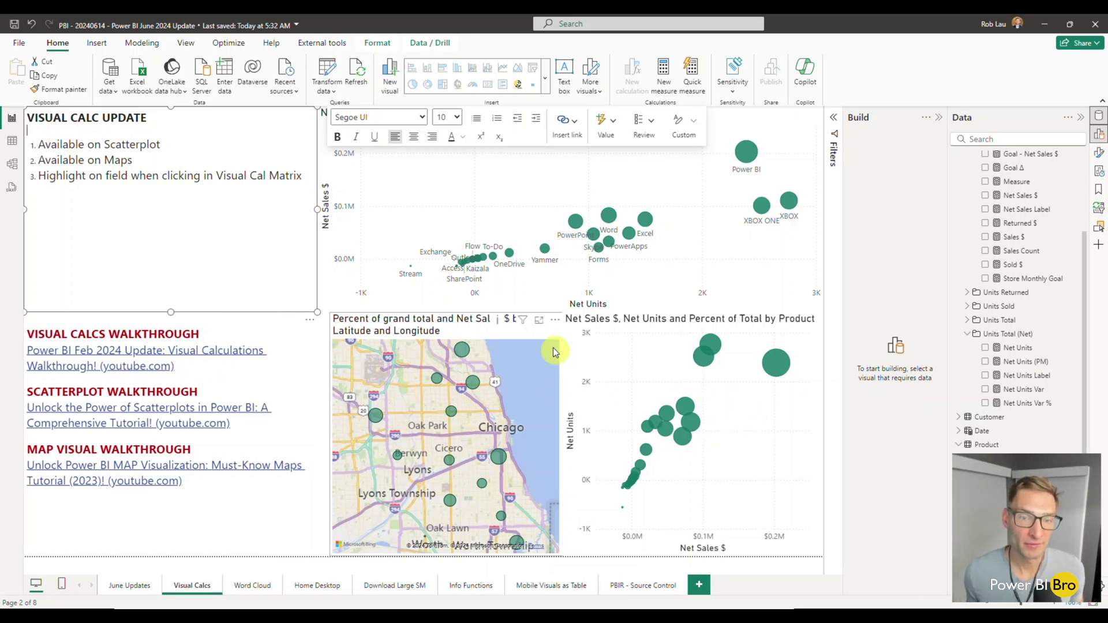
{"action": "left_click", "coordinate": [524, 336]}
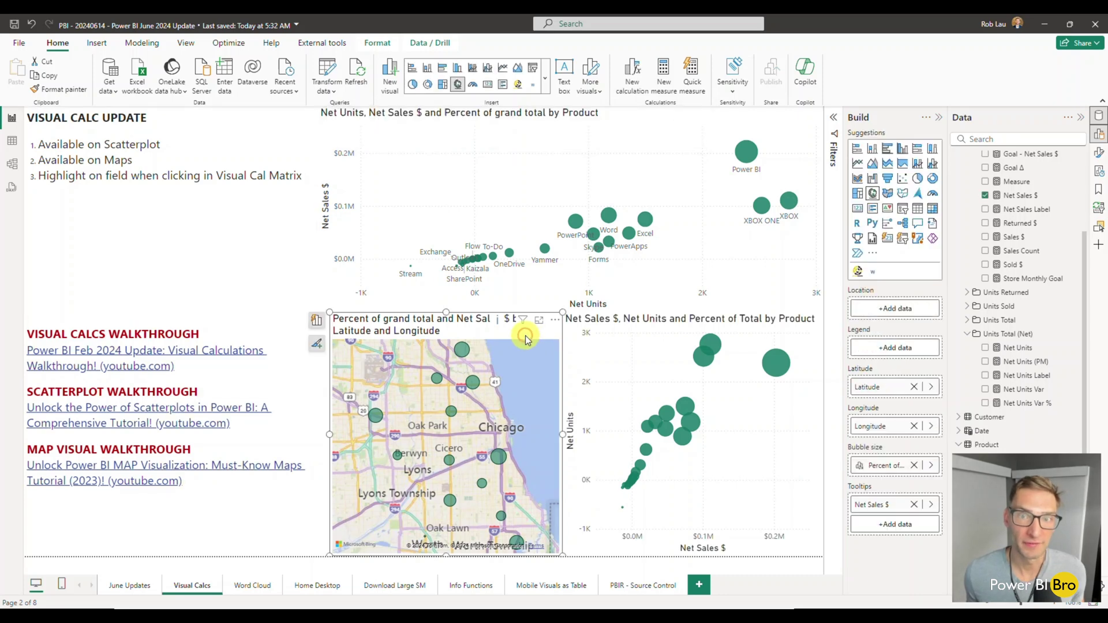
{"action": "left_click", "coordinate": [633, 87]}
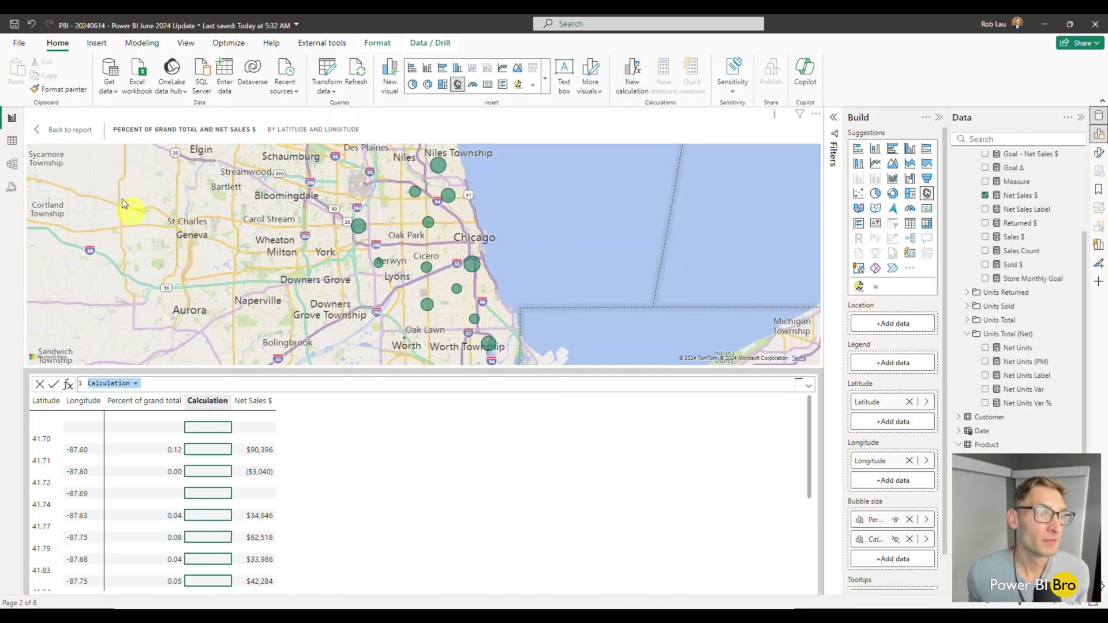
{"action": "left_click", "coordinate": [79, 128]}
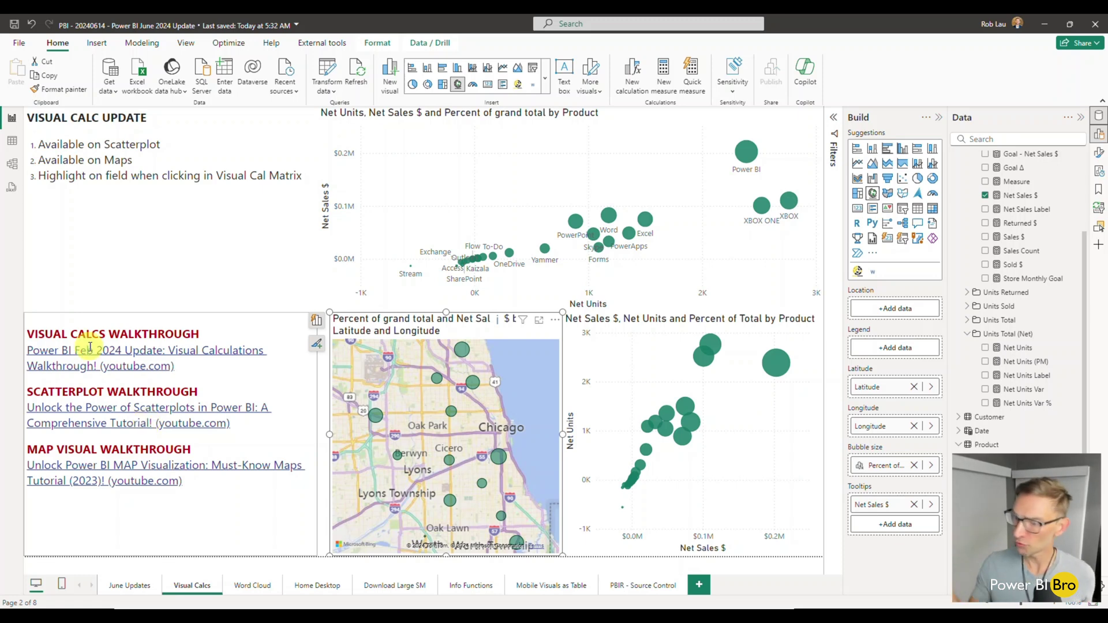
{"action": "left_click", "coordinate": [252, 586]}
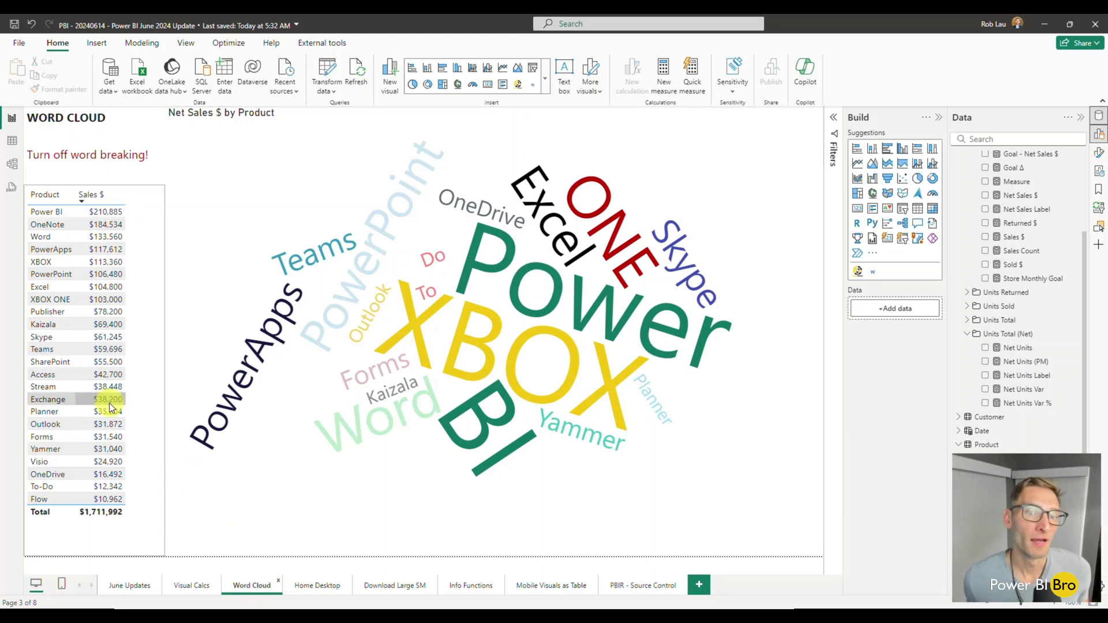
{"action": "mouse_move", "coordinate": [542, 332]}
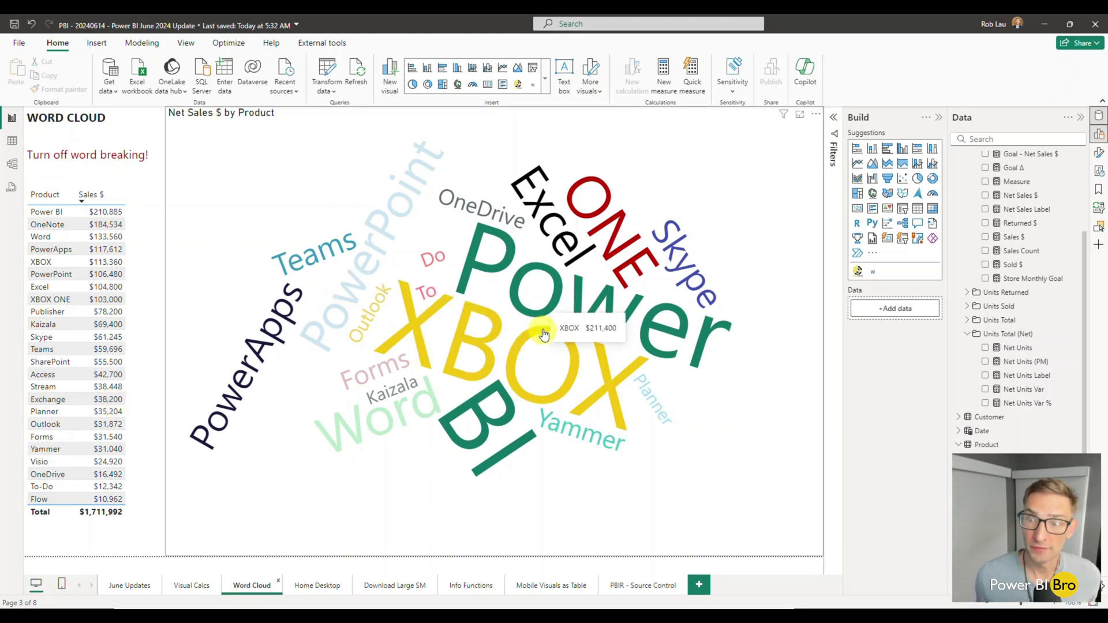
{"action": "left_click", "coordinate": [872, 260]}
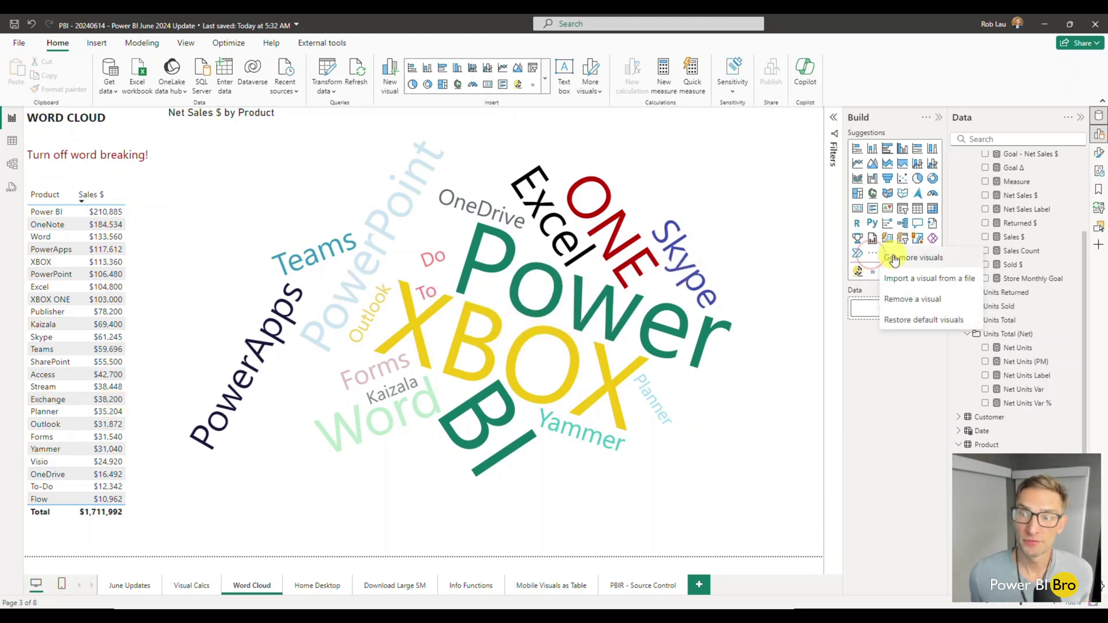
{"action": "left_click", "coordinate": [895, 257]}
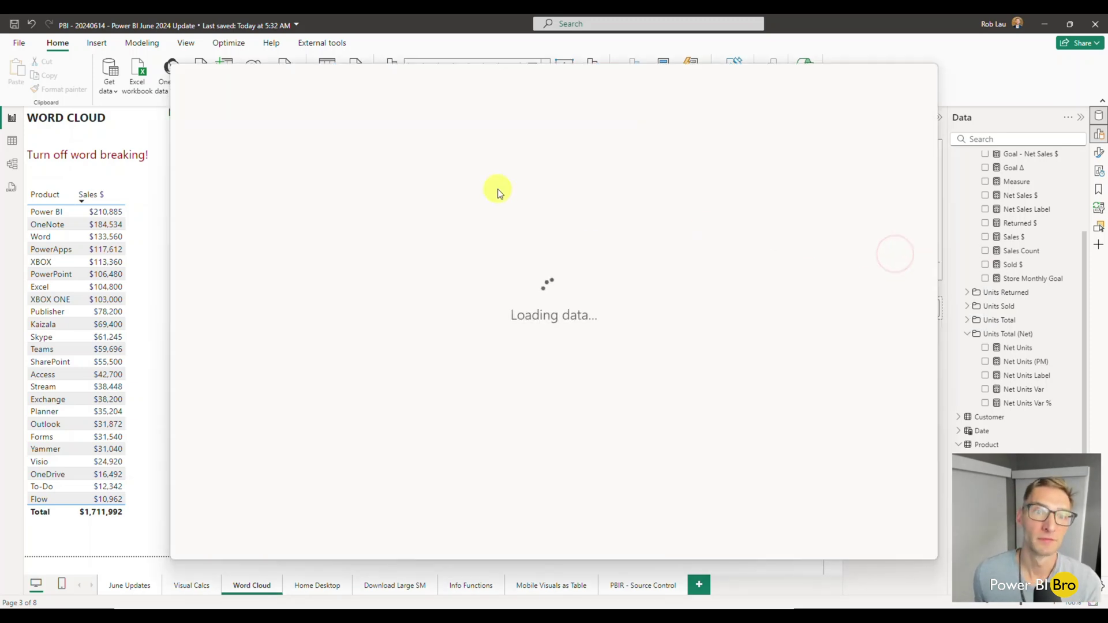
{"action": "type", "text": "worol"}
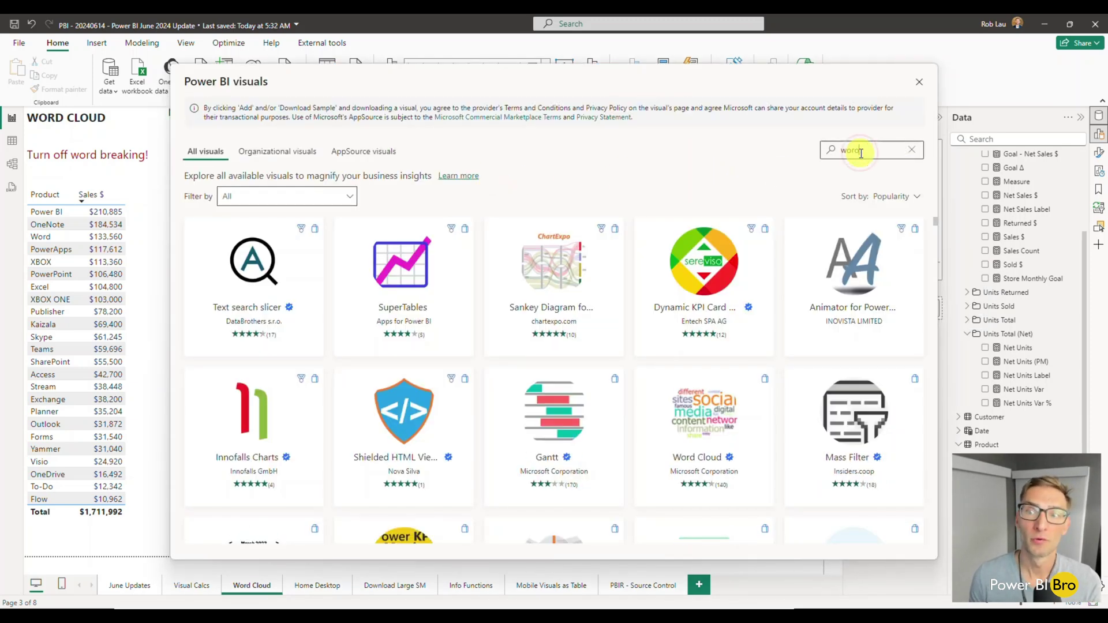
{"action": "key", "text": "BackSpace"}
{"action": "key", "text": "BackSpace"}
{"action": "type", "text": "d"}
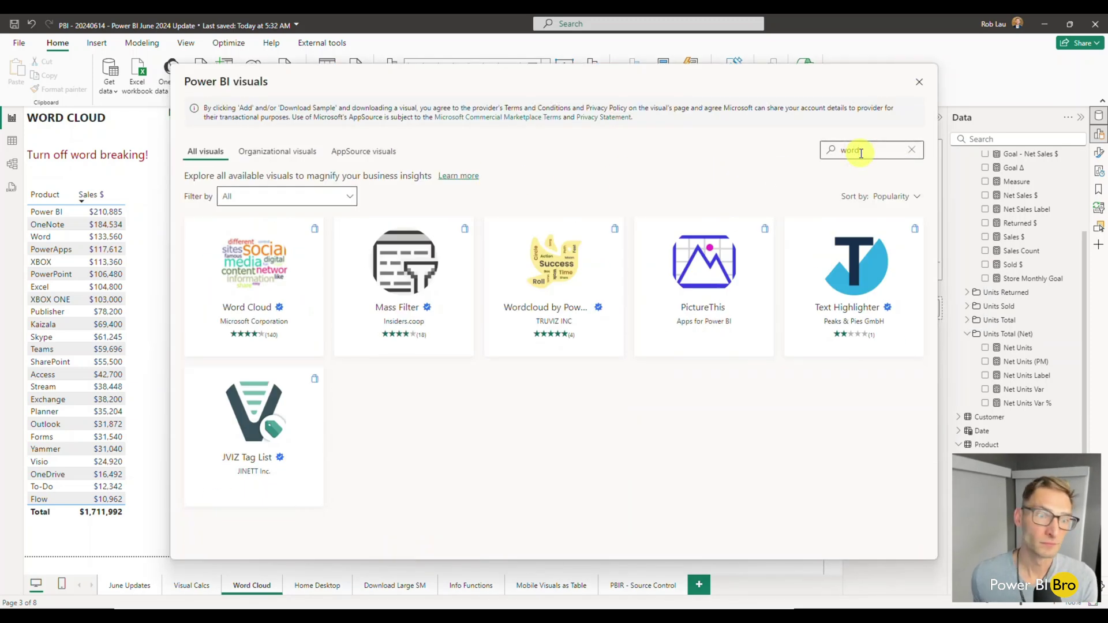
{"action": "left_click", "coordinate": [917, 84]}
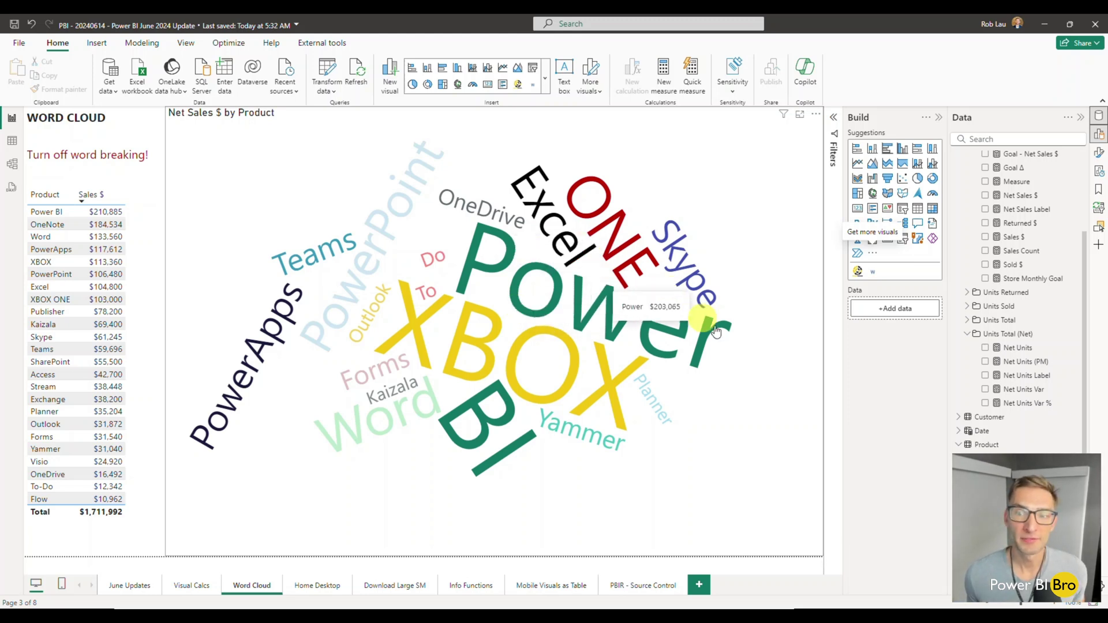
- Select the word cloud visual and open its Format visual settings
{"action": "left_click", "coordinate": [787, 340]}
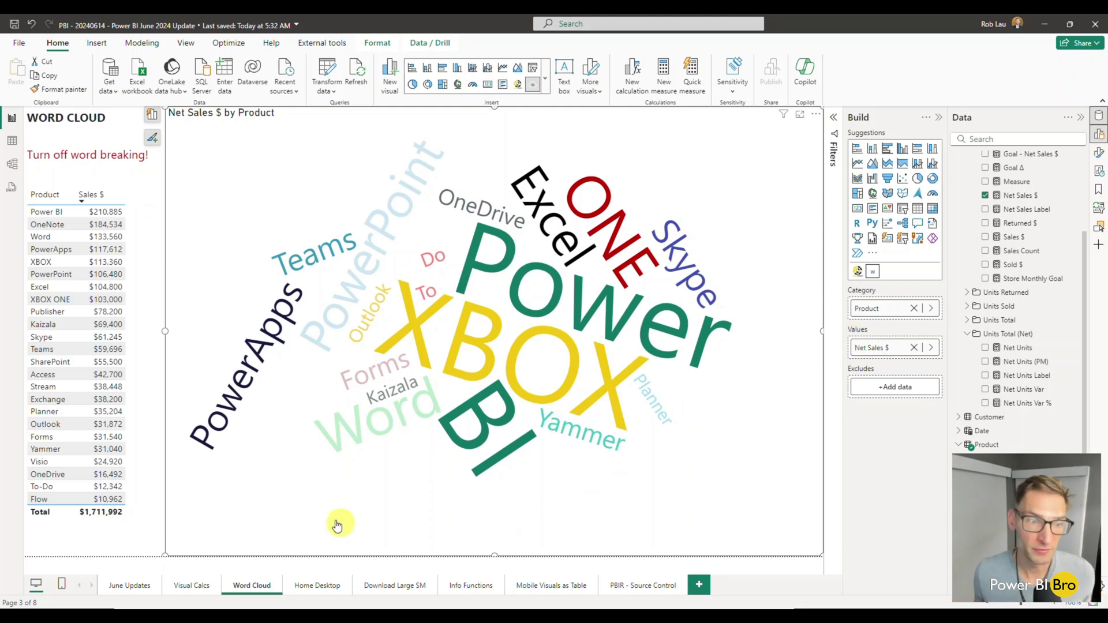
{"action": "left_click", "coordinate": [1099, 153]}
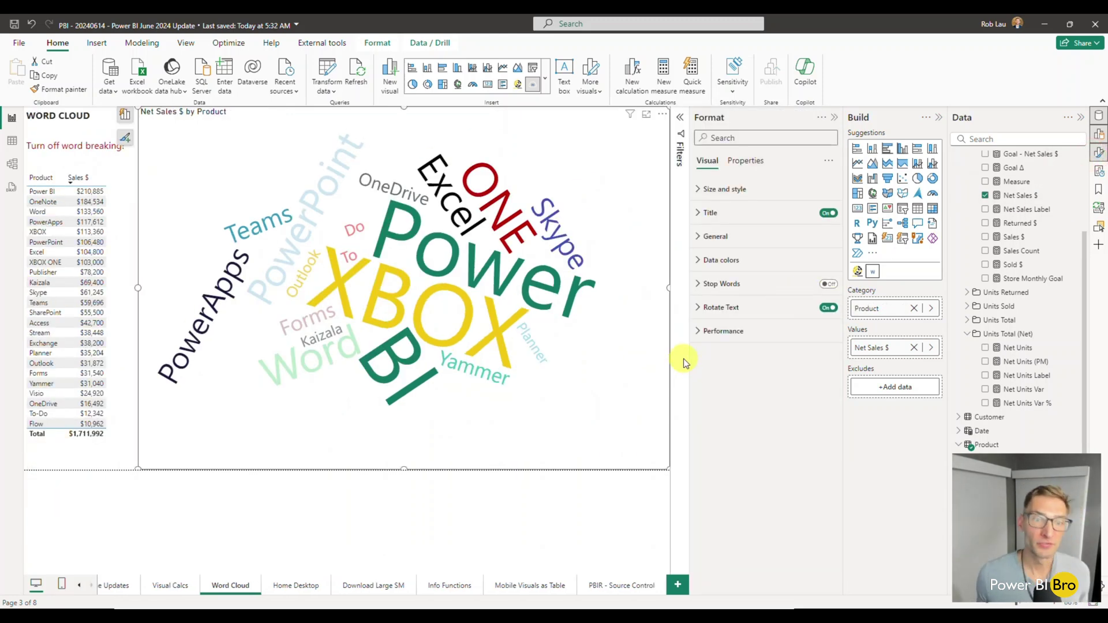
{"action": "mouse_move", "coordinate": [493, 317]}
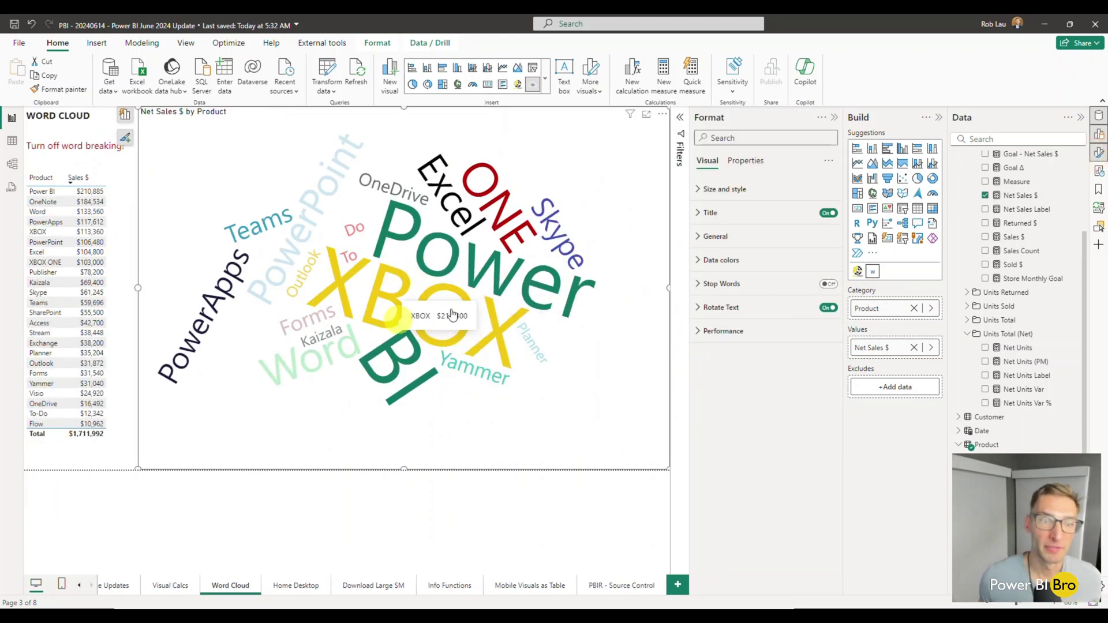
- Turn Word-breaking off under General so names like 'Power BI' and 'XBOX ONE' stay whole
{"action": "left_click", "coordinate": [715, 237]}
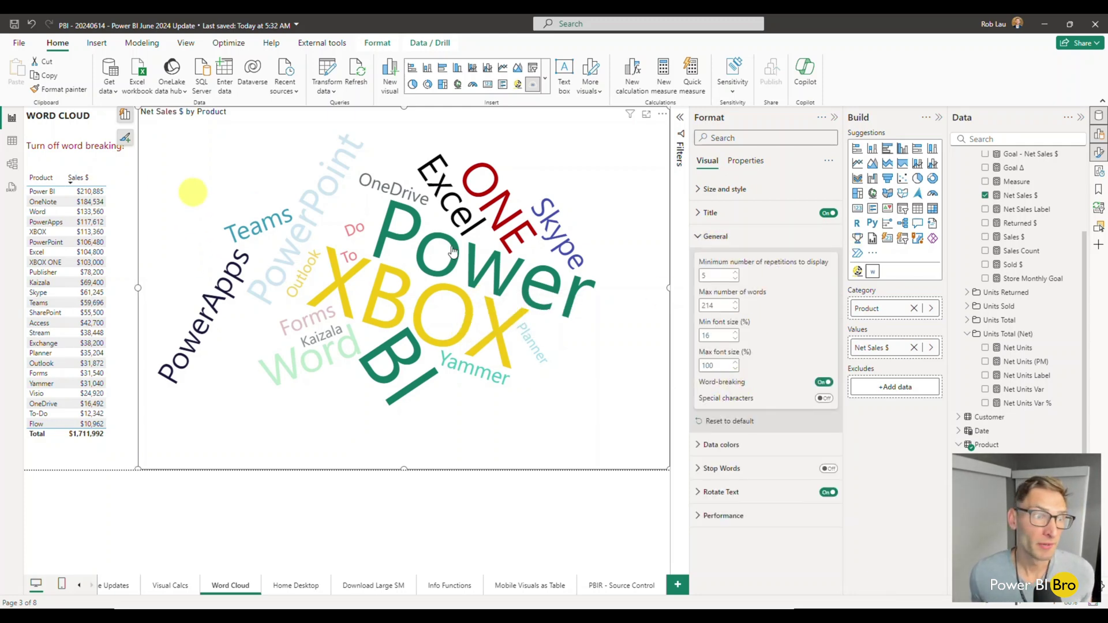
{"action": "left_click", "coordinate": [827, 383]}
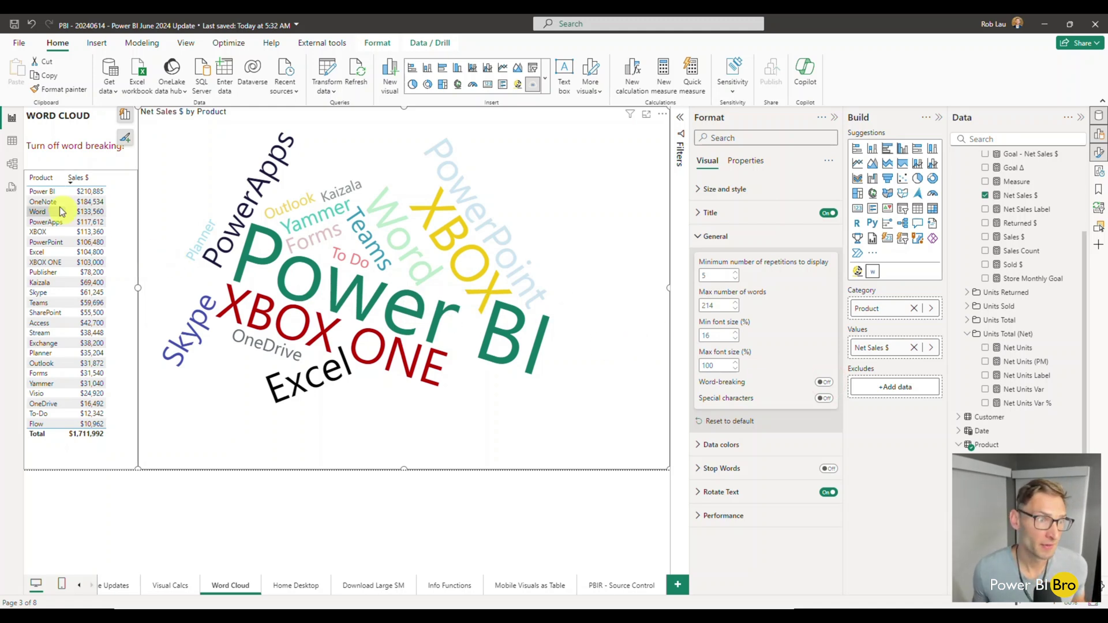
{"action": "mouse_move", "coordinate": [370, 287]}
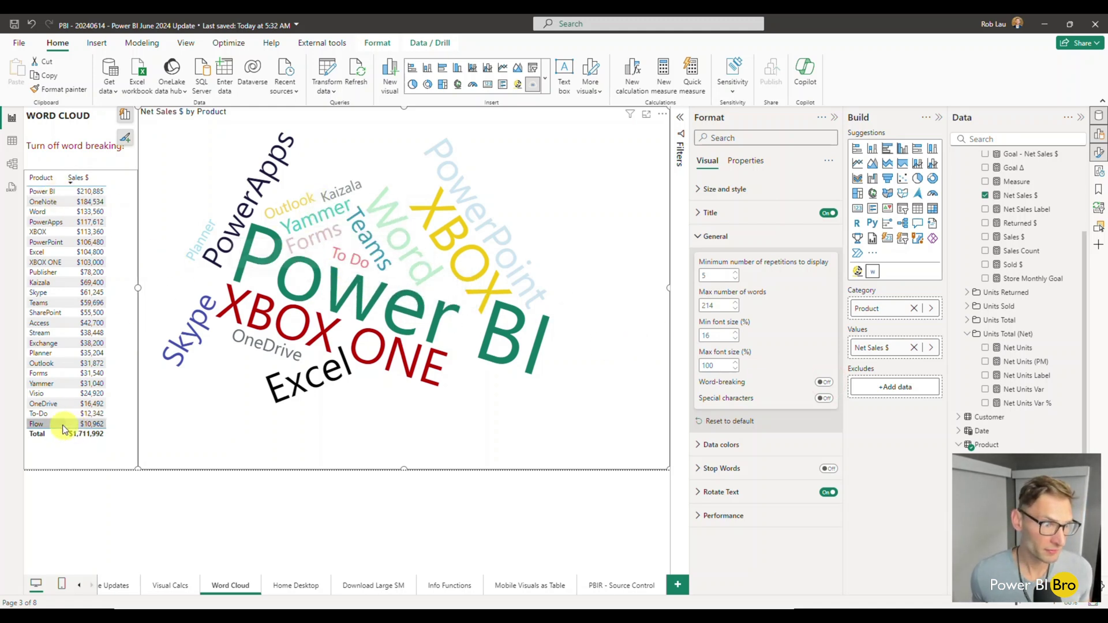
{"action": "mouse_move", "coordinate": [275, 350]}
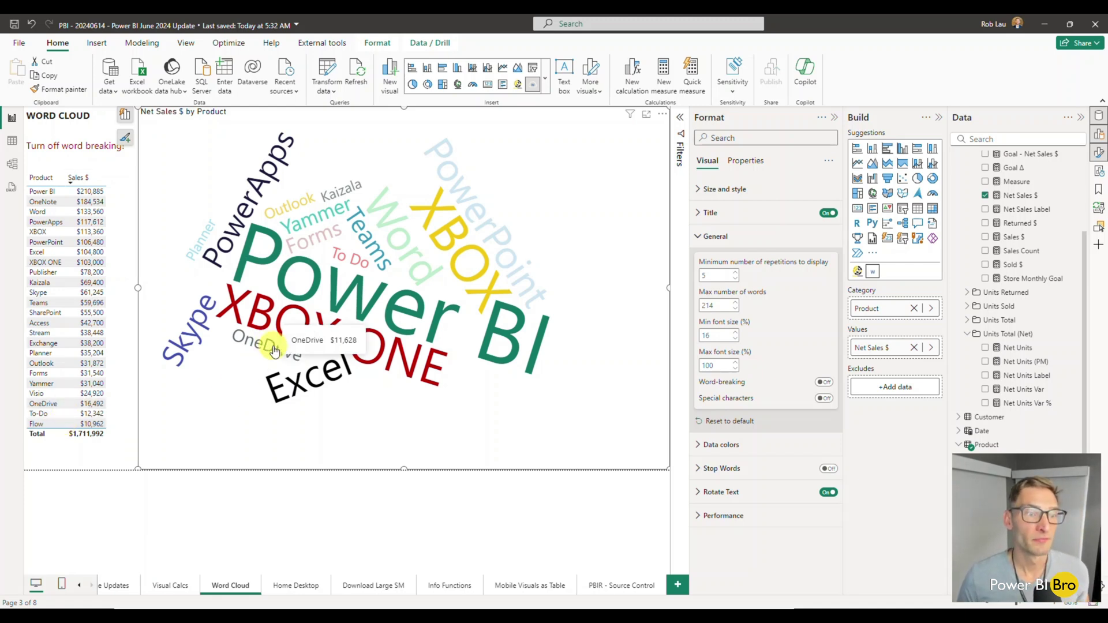
{"action": "mouse_move", "coordinate": [358, 366]}
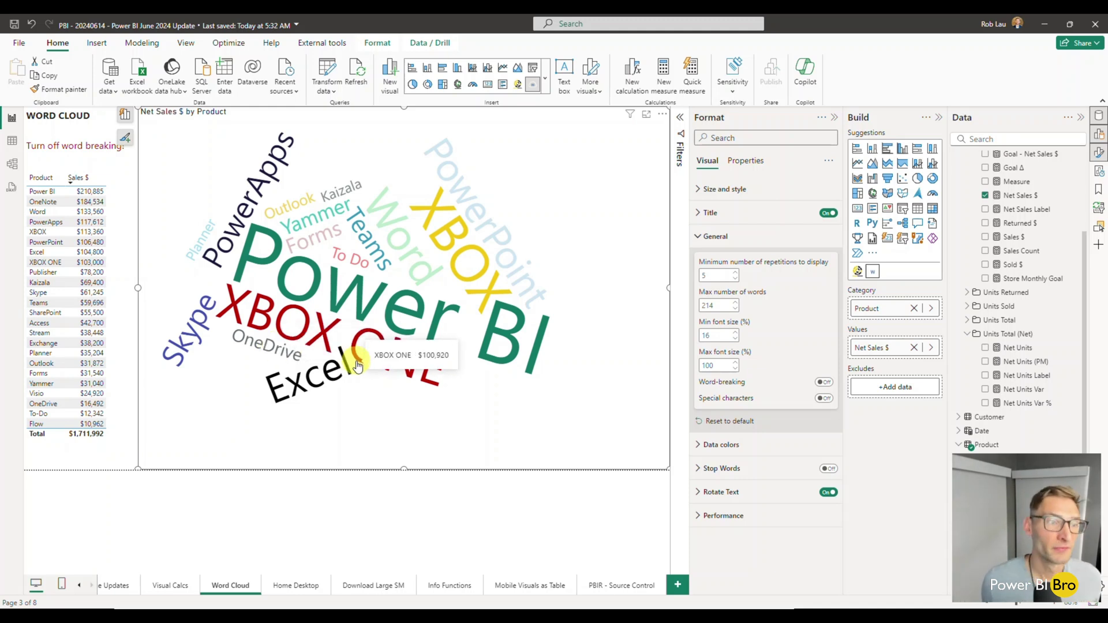
- Cross-filter the word cloud by Power BI, Planner, Outlook and Forms, clear the filters, and reselect it
{"action": "left_click", "coordinate": [53, 191]}
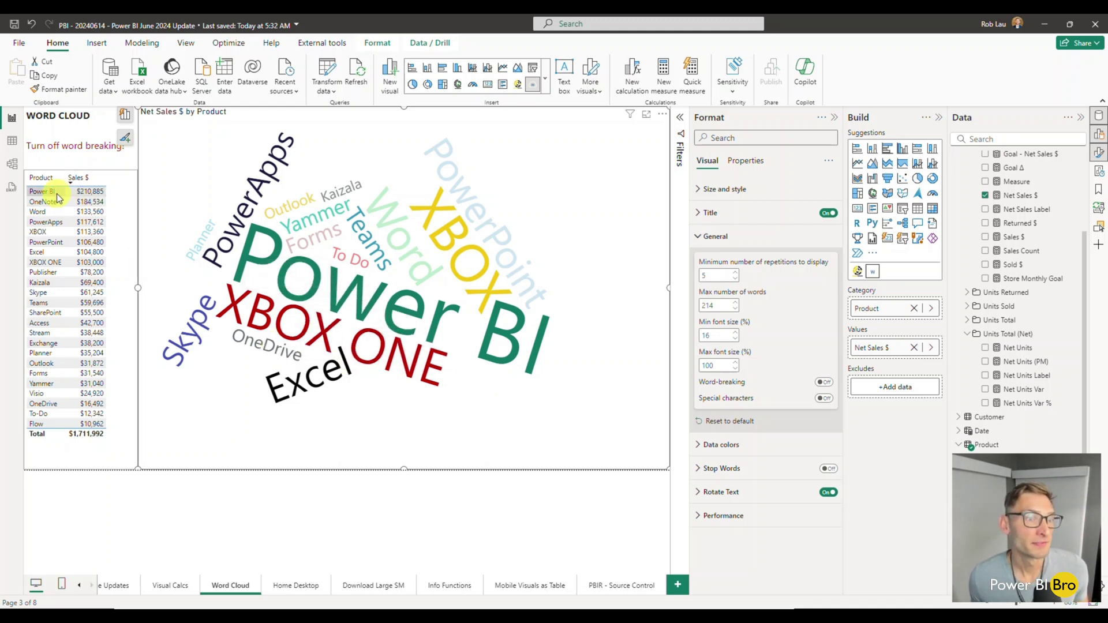
{"action": "left_click", "coordinate": [54, 191]}
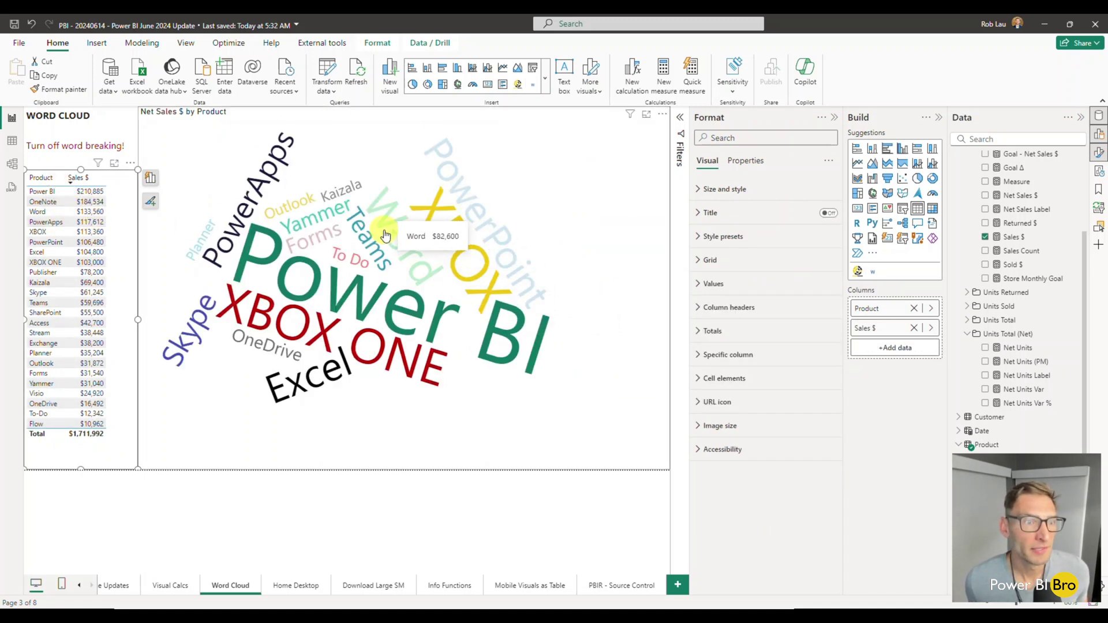
{"action": "left_click", "coordinate": [58, 202]}
{"action": "left_click", "coordinate": [55, 199]}
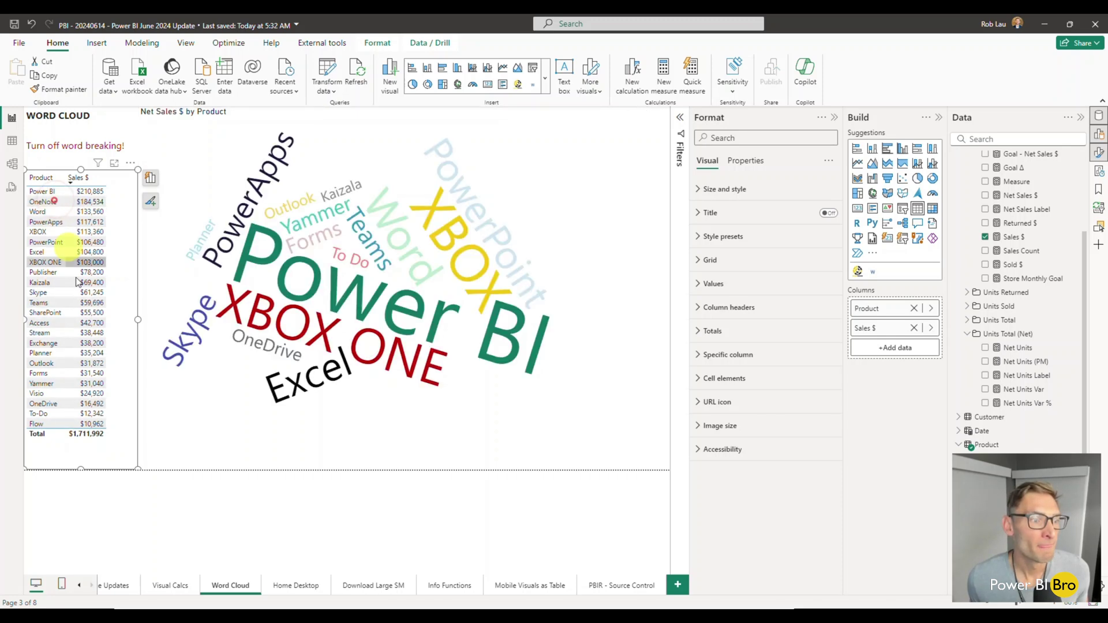
{"action": "left_click", "coordinate": [50, 353]}
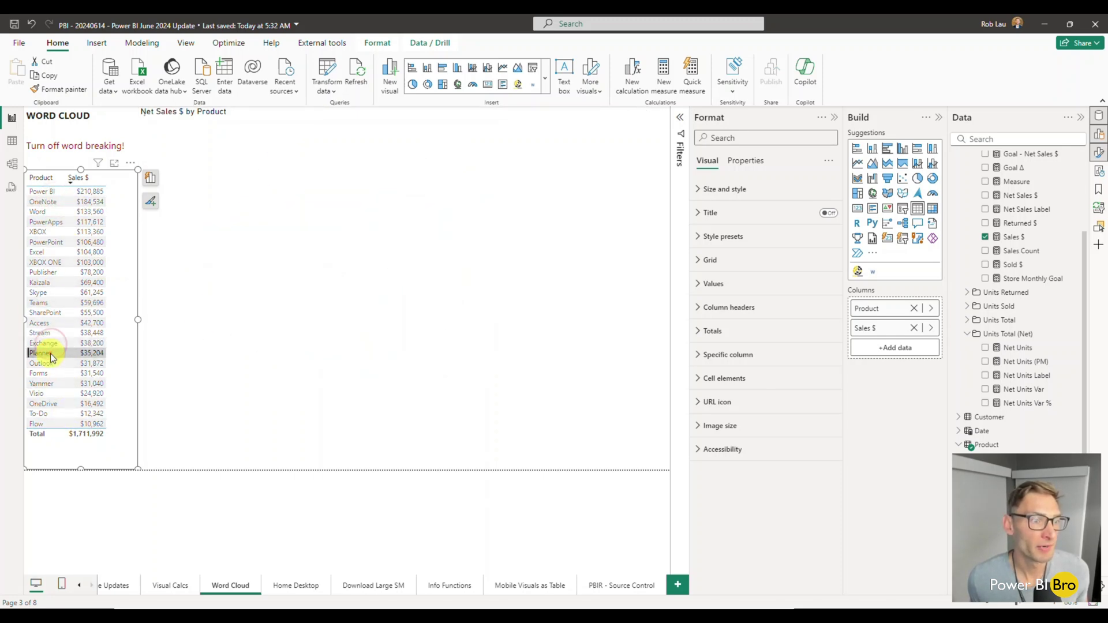
{"action": "left_click", "coordinate": [51, 364]}
{"action": "left_click", "coordinate": [49, 372]}
{"action": "left_click", "coordinate": [48, 373]}
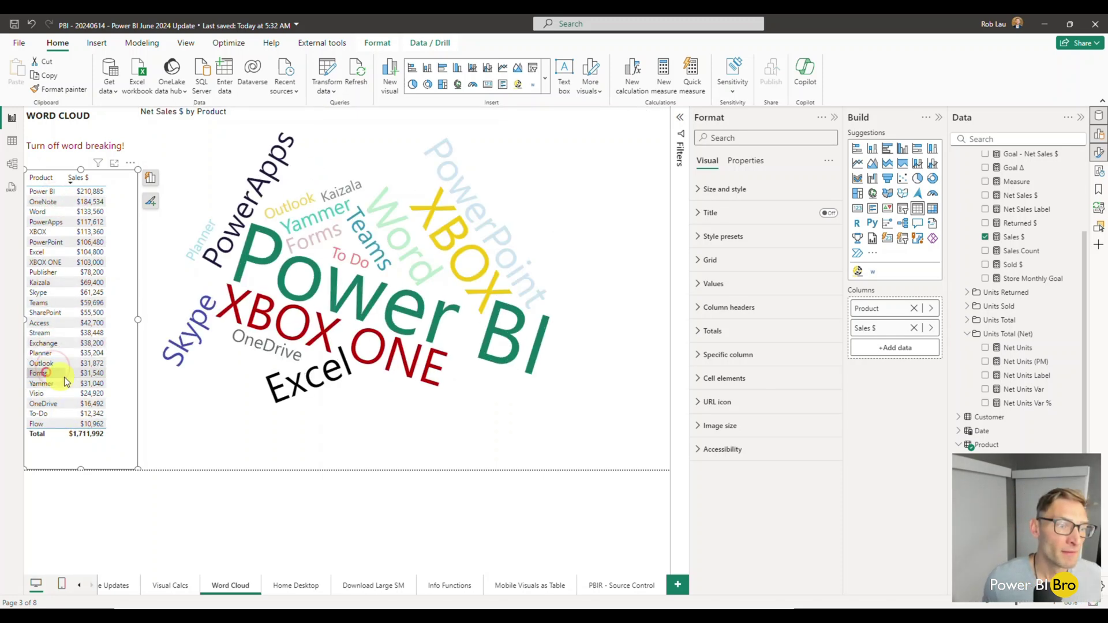
{"action": "left_click", "coordinate": [601, 247]}
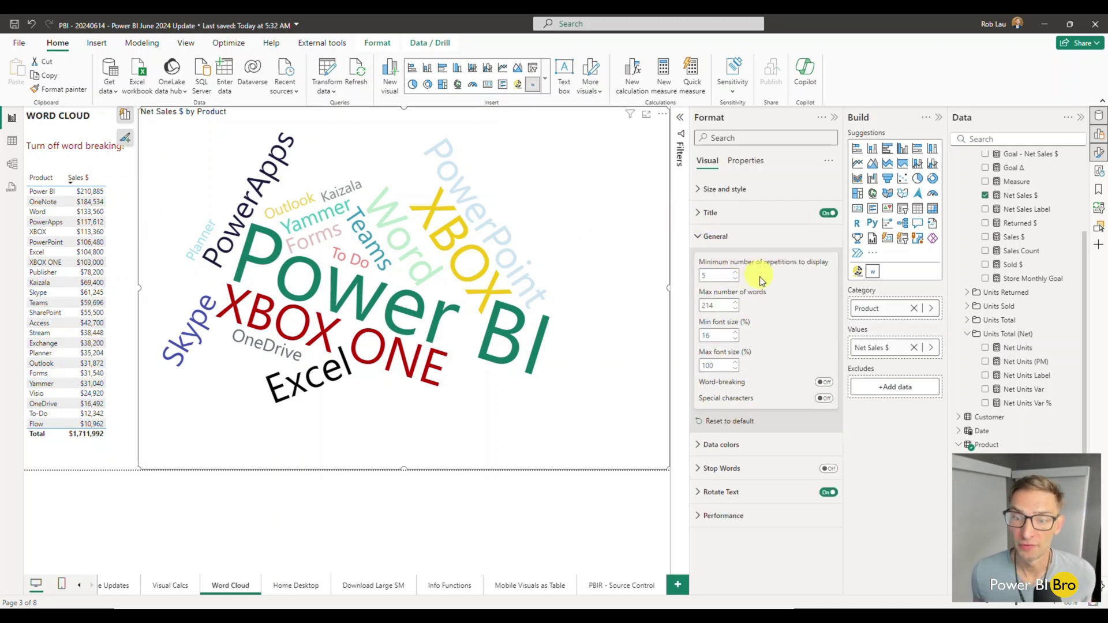
- Try Stop Words with 'Excel' excluded, then turn Stop Words back off
{"action": "left_click", "coordinate": [722, 467]}
{"action": "left_click", "coordinate": [828, 453]}
{"action": "left_click", "coordinate": [767, 507]}
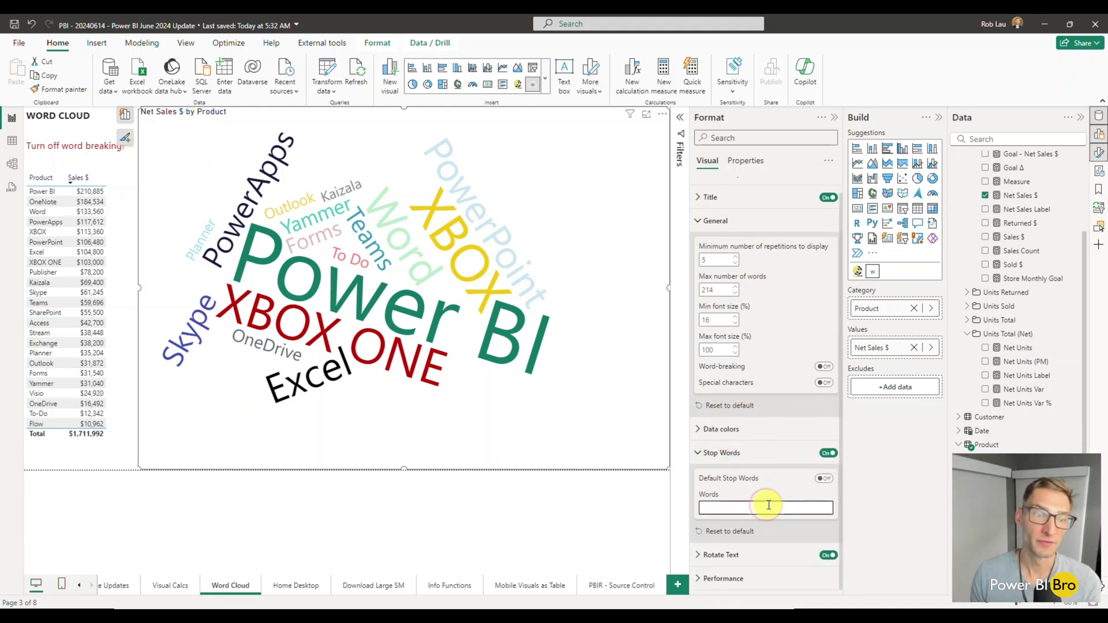
{"action": "left_click", "coordinate": [760, 508]}
{"action": "type", "text": "Excel"}
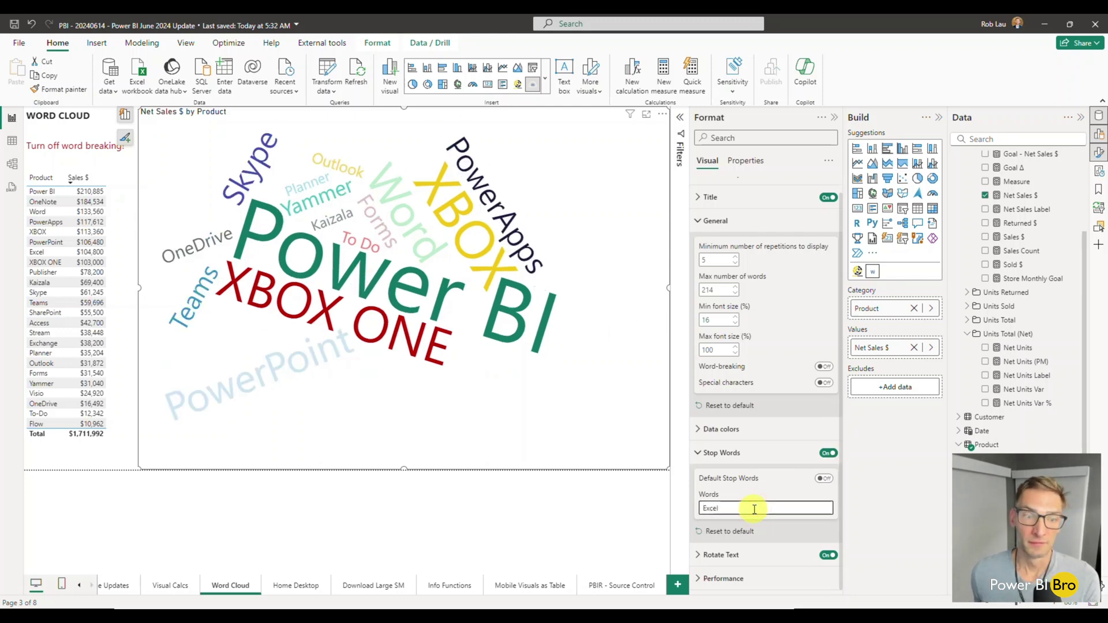
{"action": "left_click", "coordinate": [829, 454]}
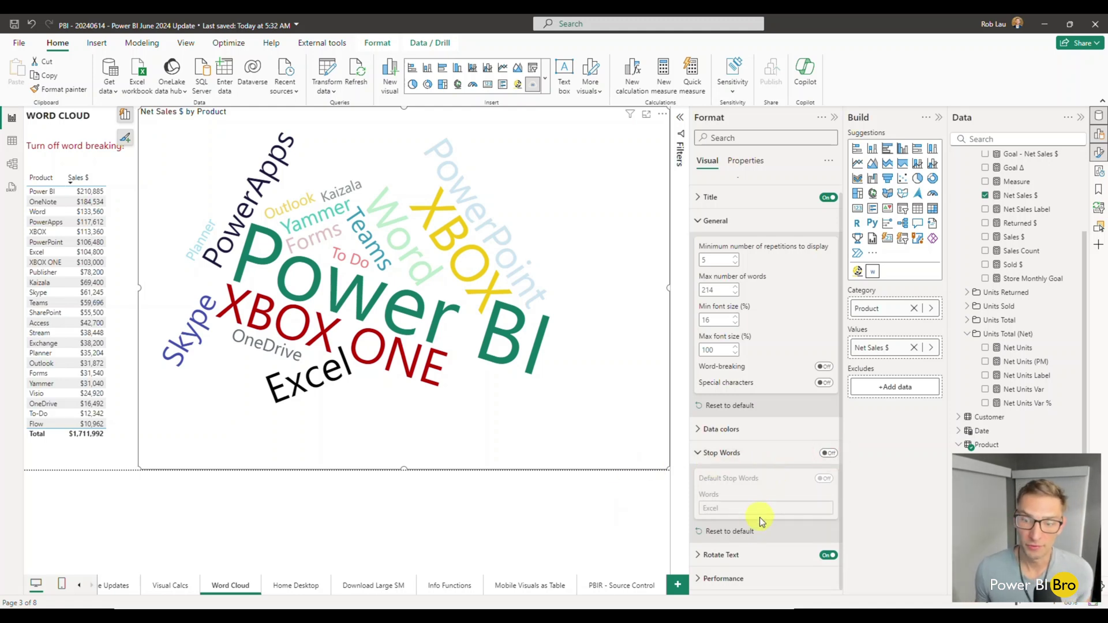
- Set Rotate Text to 10 maximum orientations, toggle Performance pre-estimate, then go to Home Desktop
{"action": "left_click", "coordinate": [724, 554]}
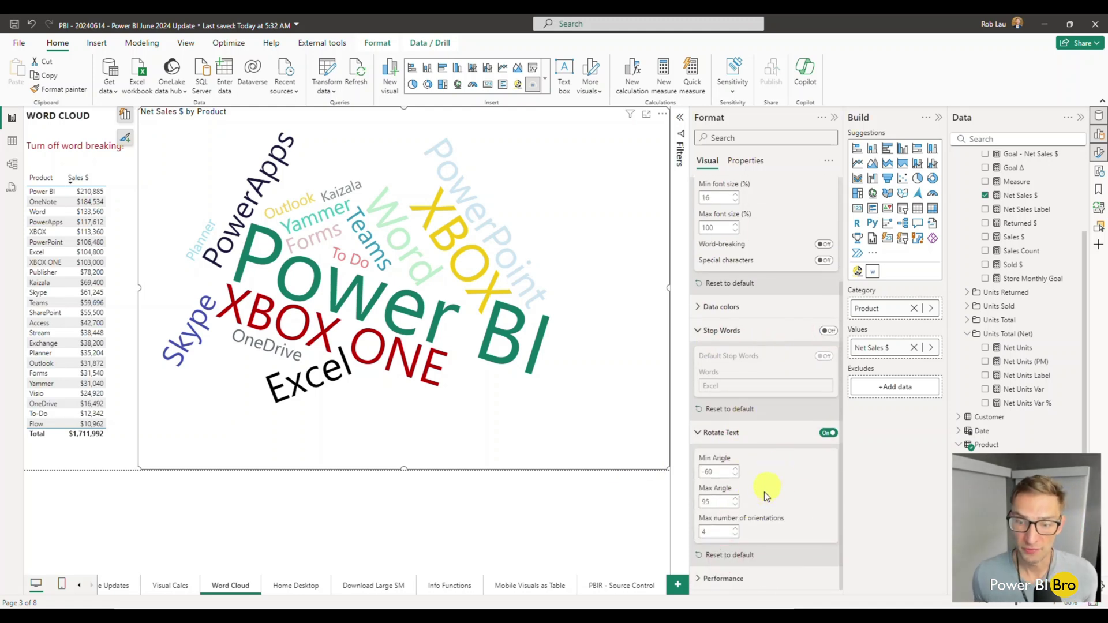
{"action": "left_click", "coordinate": [736, 530]}
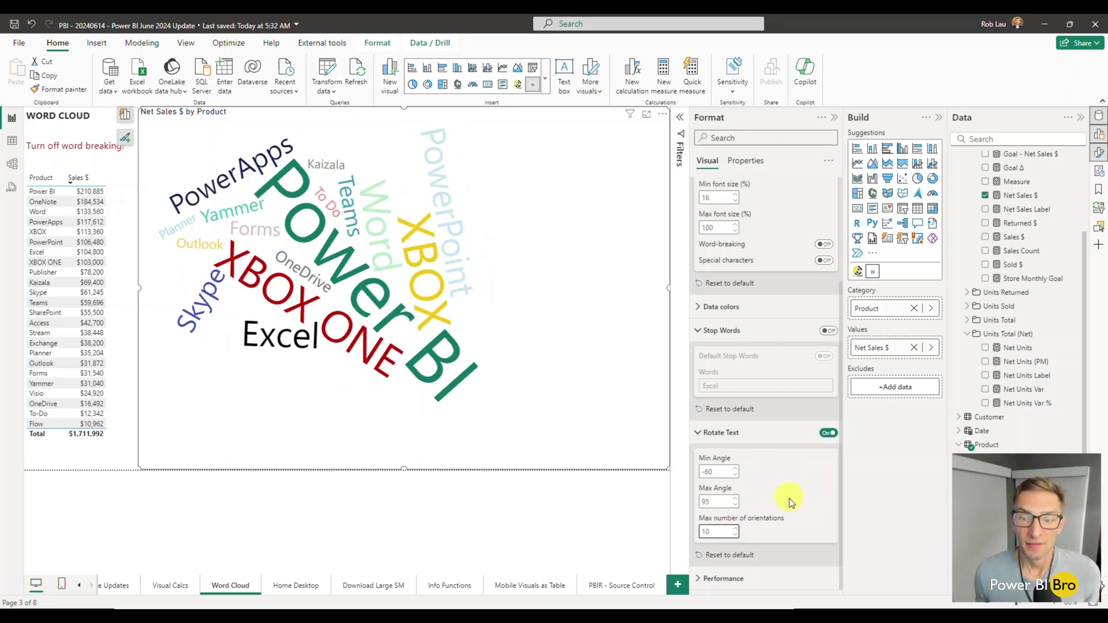
{"action": "left_click", "coordinate": [722, 578]}
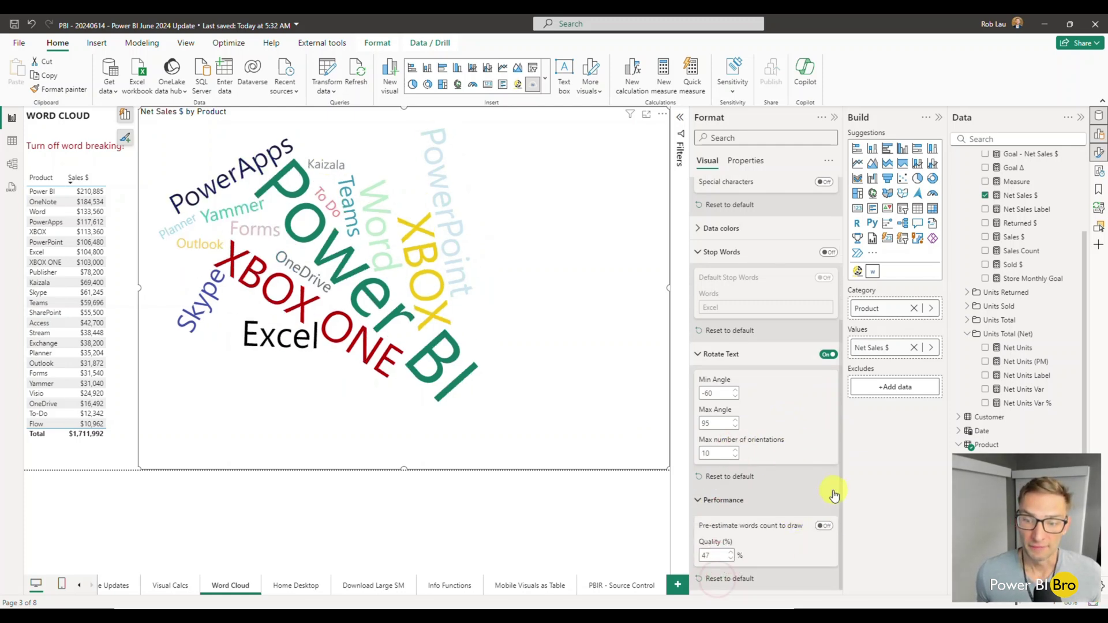
{"action": "left_click", "coordinate": [823, 526]}
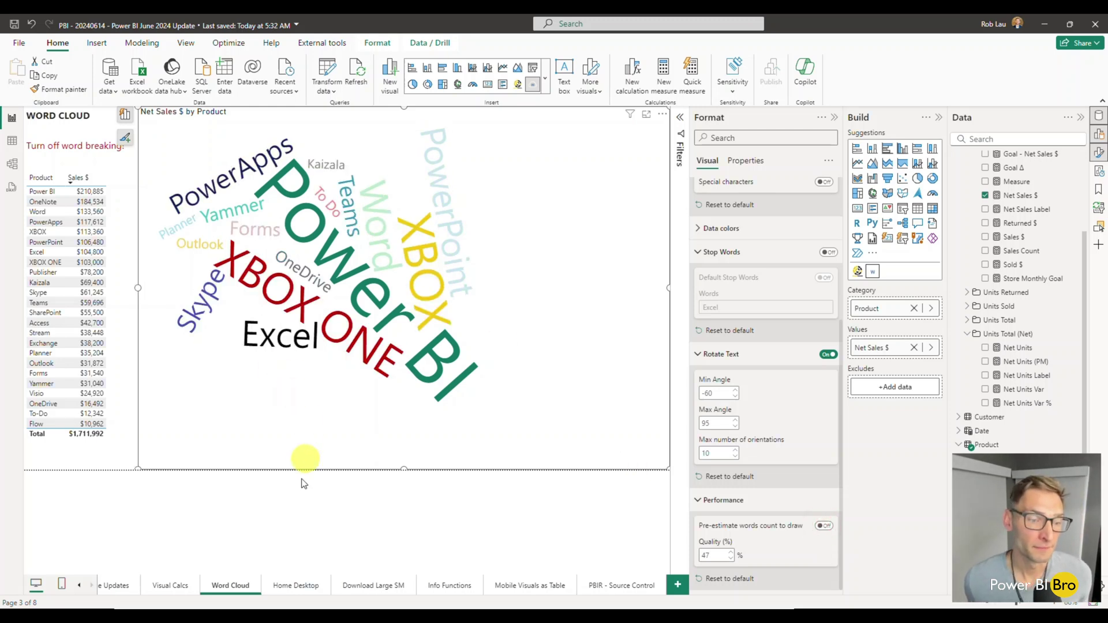
{"action": "left_click", "coordinate": [290, 588]}
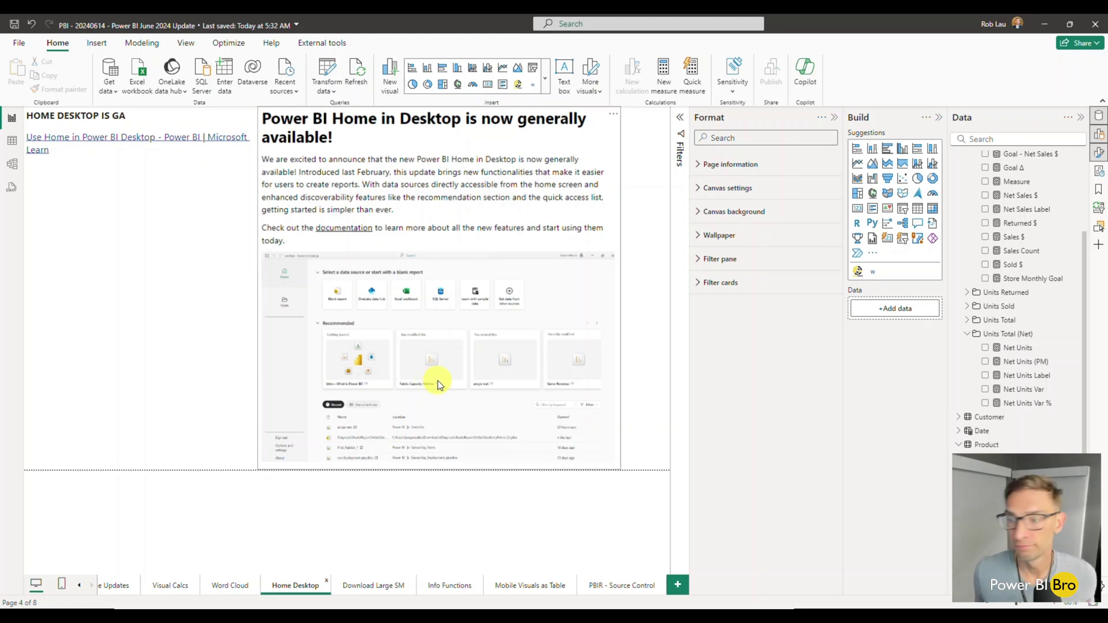
- Switch to the Download Large SM page about downloading large models as .pbix
{"action": "left_click", "coordinate": [356, 588]}
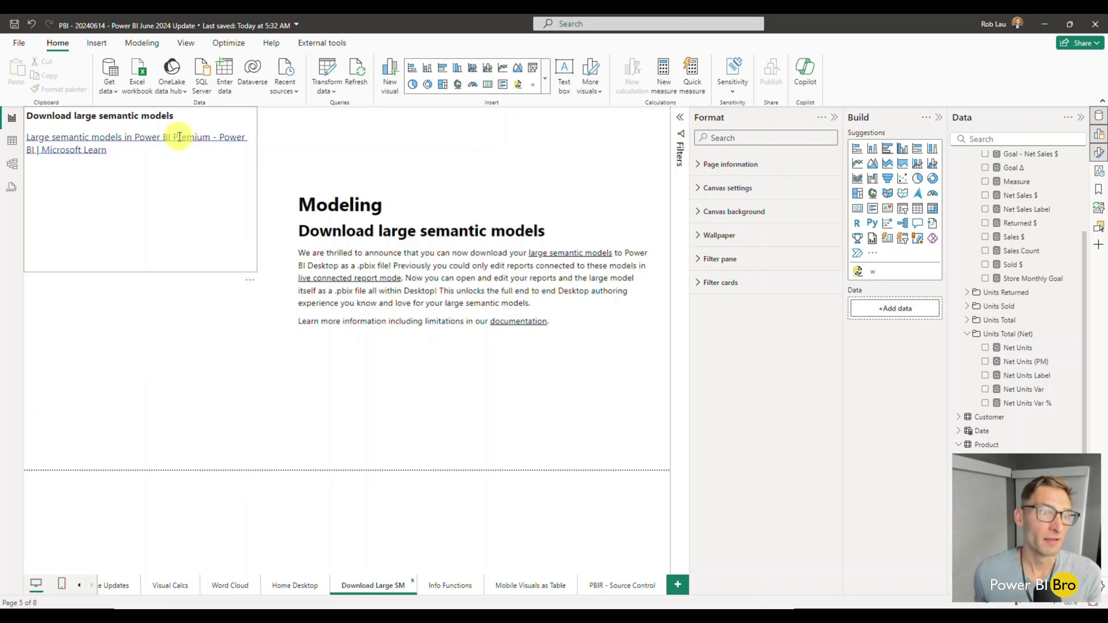
- Briefly edit the documentation link text box, then switch to the Info Functions page
{"action": "left_click", "coordinate": [147, 137]}
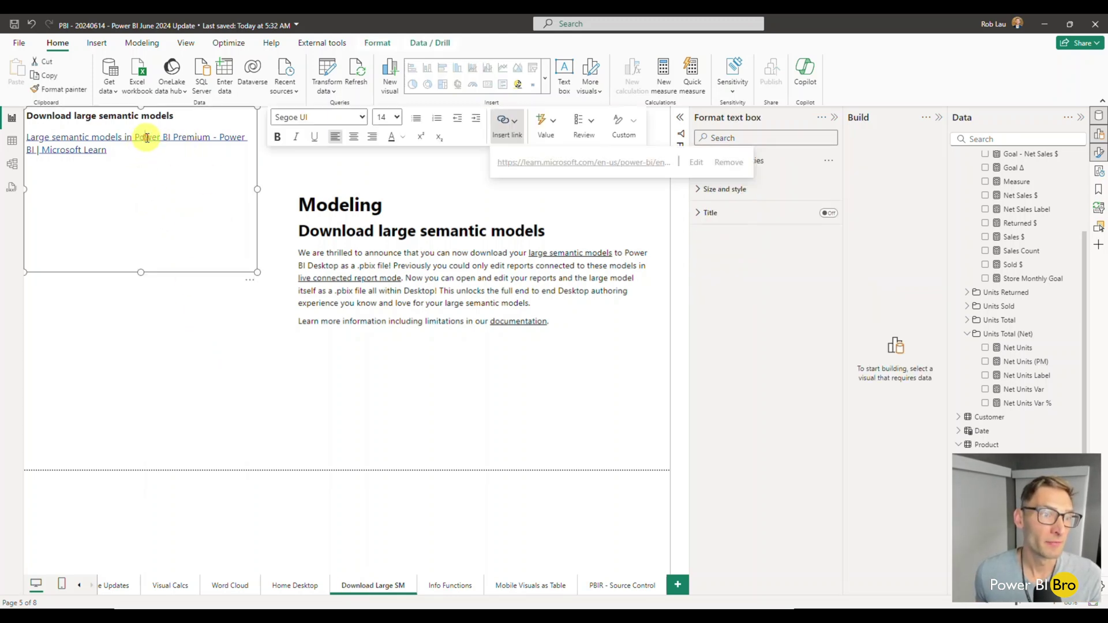
{"action": "left_click", "coordinate": [345, 445]}
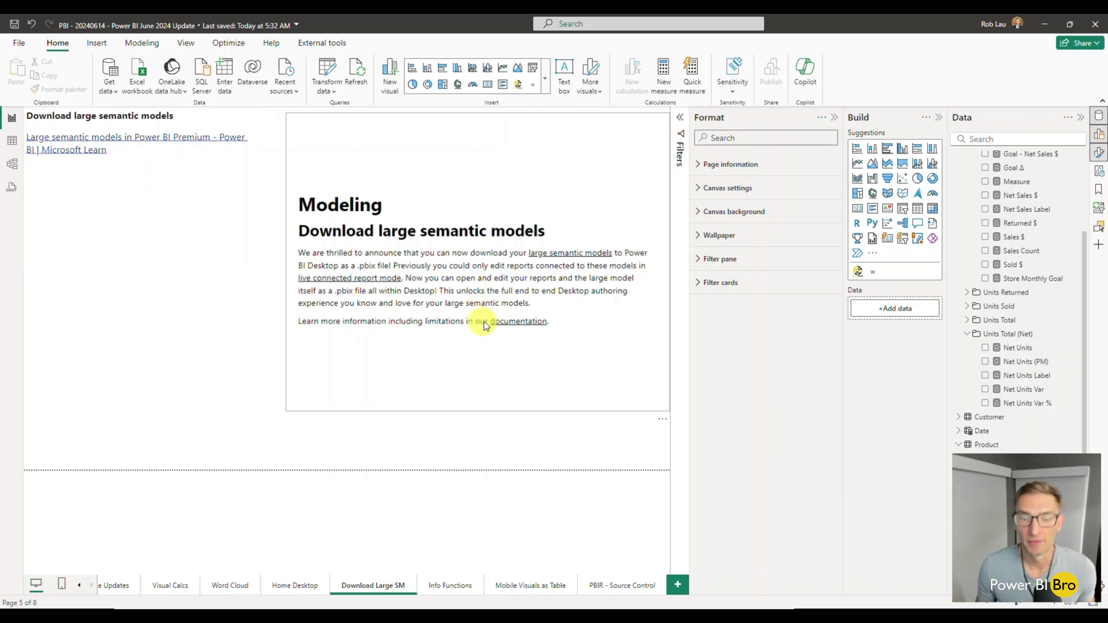
{"action": "left_click", "coordinate": [455, 586]}
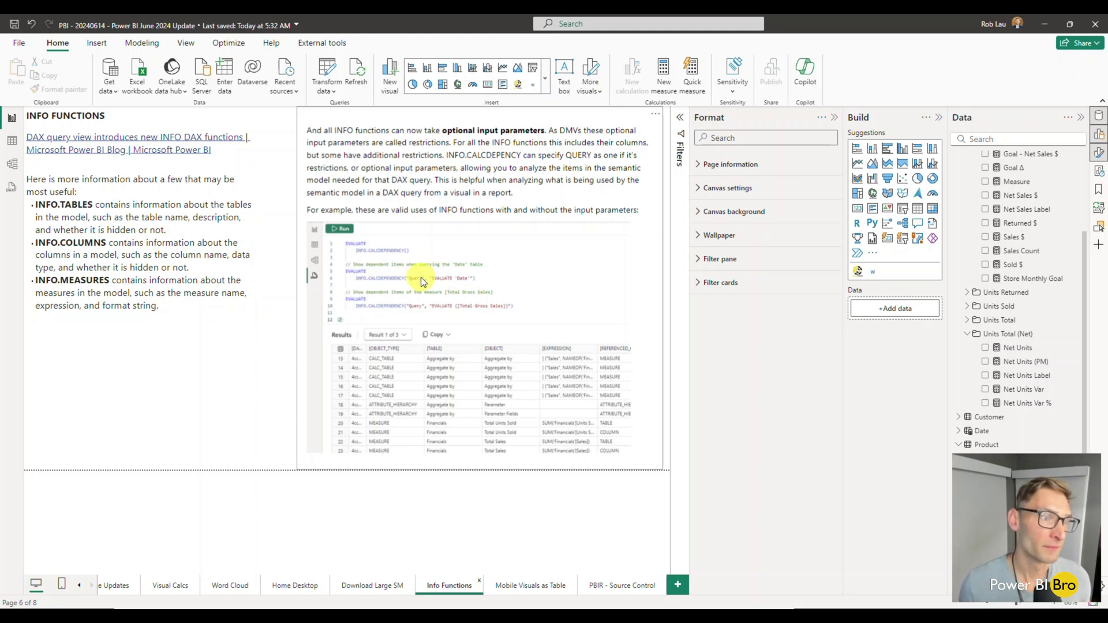
{"action": "left_click", "coordinate": [126, 146]}
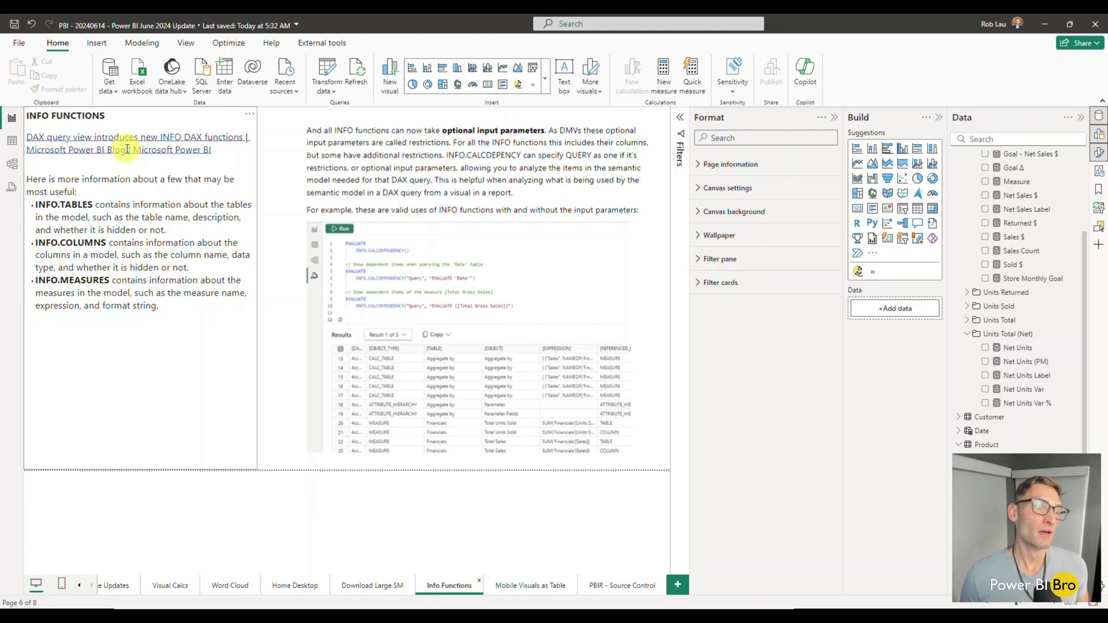
- In DAX query view, select and run EVALUATE INFO.TABLES() on lines 1–2
{"action": "left_click", "coordinate": [11, 186]}
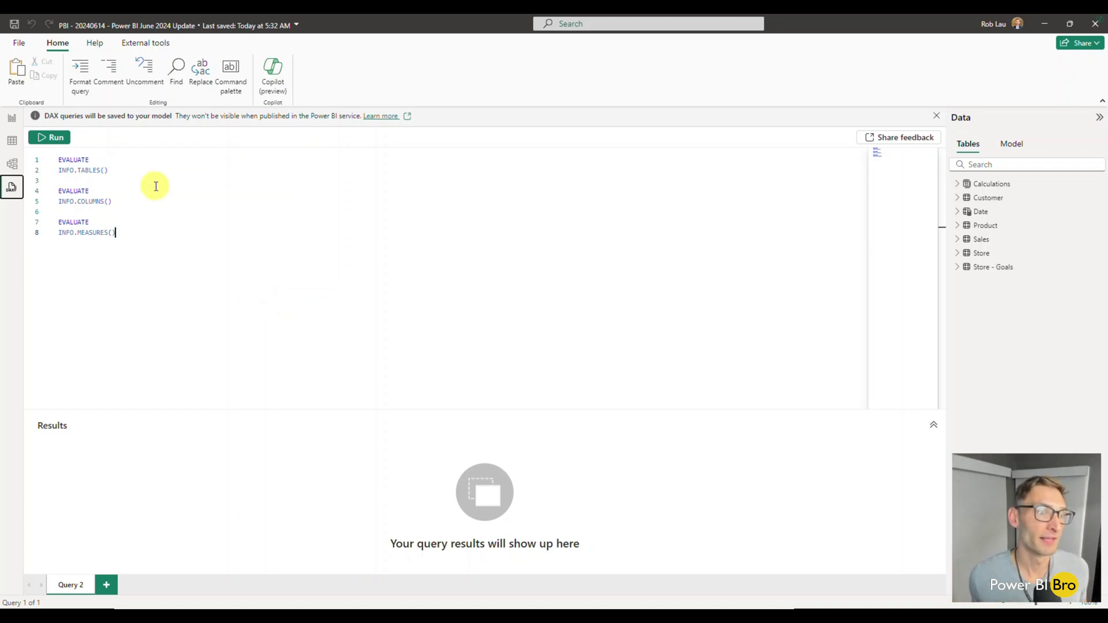
{"action": "left_click", "coordinate": [137, 171]}
{"action": "left_click_drag", "start_coordinate": [115, 170], "coordinate": [57, 158]}
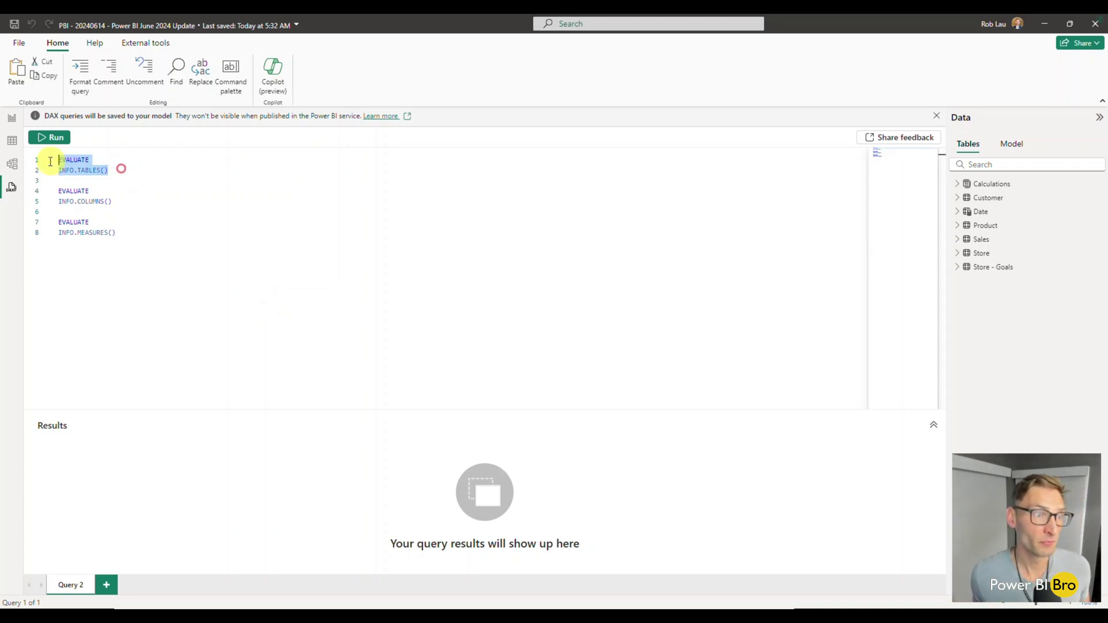
{"action": "left_click", "coordinate": [49, 139]}
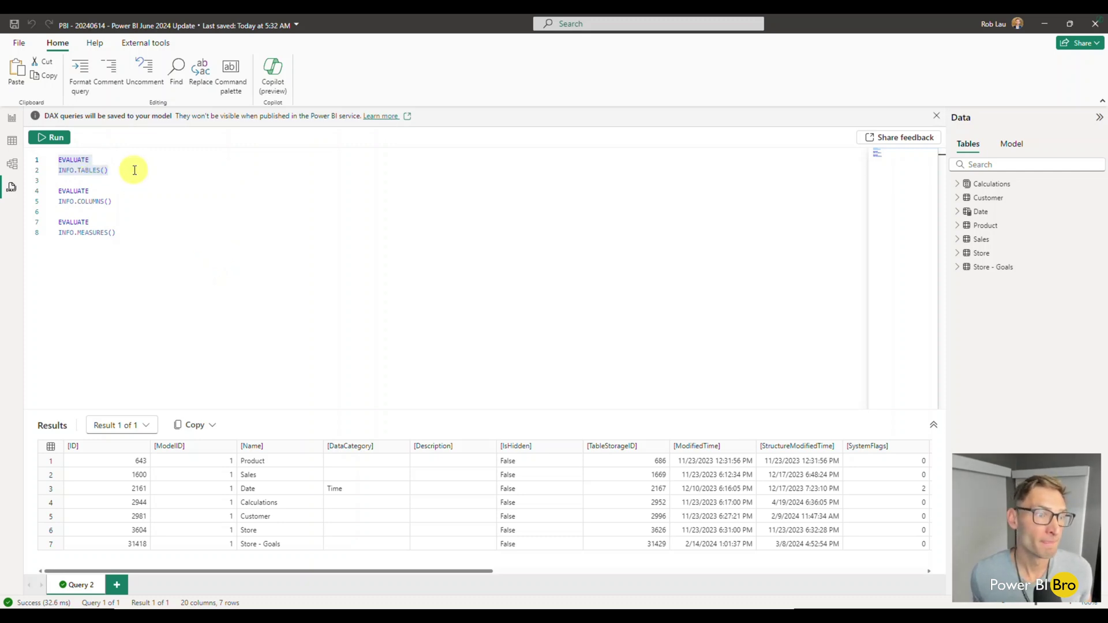
- Retype INFO.TABLES() using autocomplete and re-run it, returning 7 rows and 20 columns
{"action": "left_click_drag", "start_coordinate": [136, 170], "coordinate": [59, 171]}
{"action": "type", "text": "info"}
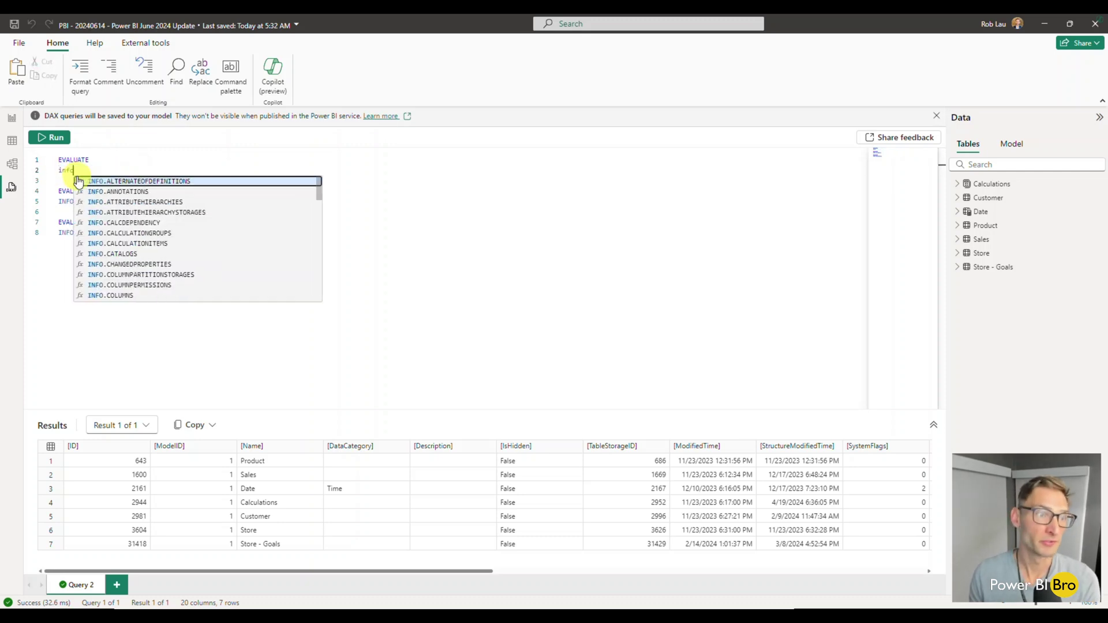
{"action": "key", "text": "Down"}
{"action": "key", "text": "Down"}
{"action": "key", "text": "Down"}
{"action": "key", "text": "Down"}
{"action": "key", "text": "Down"}
{"action": "key", "text": "Down"}
{"action": "key", "text": "Down"}
{"action": "key", "text": "Down"}
{"action": "key", "text": "Down"}
{"action": "key", "text": "Down"}
{"action": "key", "text": "Down"}
{"action": "key", "text": "Down"}
{"action": "key", "text": "Down"}
{"action": "key", "text": "Down"}
{"action": "key", "text": "Down"}
{"action": "key", "text": "Down"}
{"action": "key", "text": "Down"}
{"action": "key", "text": "Down"}
{"action": "key", "text": "Down"}
{"action": "key", "text": "Down"}
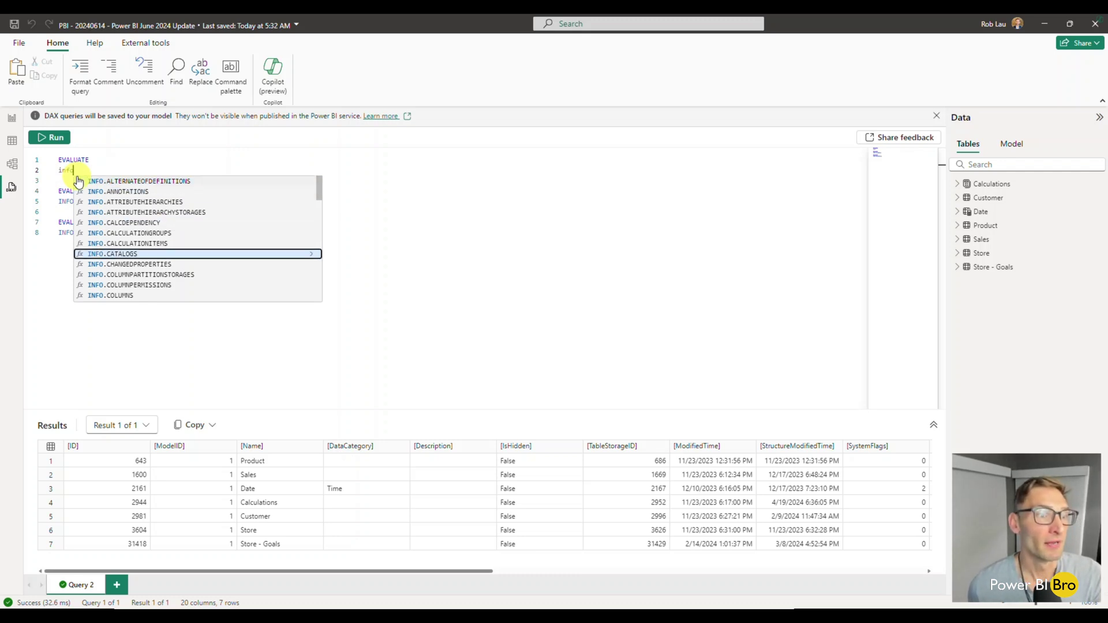
{"action": "key", "text": "Down"}
{"action": "key", "text": "Down"}
{"action": "key", "text": "Down"}
{"action": "key", "text": "Down"}
{"action": "key", "text": "Down"}
{"action": "key", "text": "Down"}
{"action": "key", "text": "Down"}
{"action": "key", "text": "Down"}
{"action": "key", "text": "Down"}
{"action": "key", "text": "Down"}
{"action": "key", "text": "Down"}
{"action": "key", "text": "Down"}
{"action": "key", "text": "Down"}
{"action": "key", "text": "Down"}
{"action": "key", "text": "Down"}
{"action": "key", "text": "Down"}
{"action": "key", "text": "Down"}
{"action": "key", "text": "Down"}
{"action": "key", "text": "Down"}
{"action": "key", "text": "Down"}
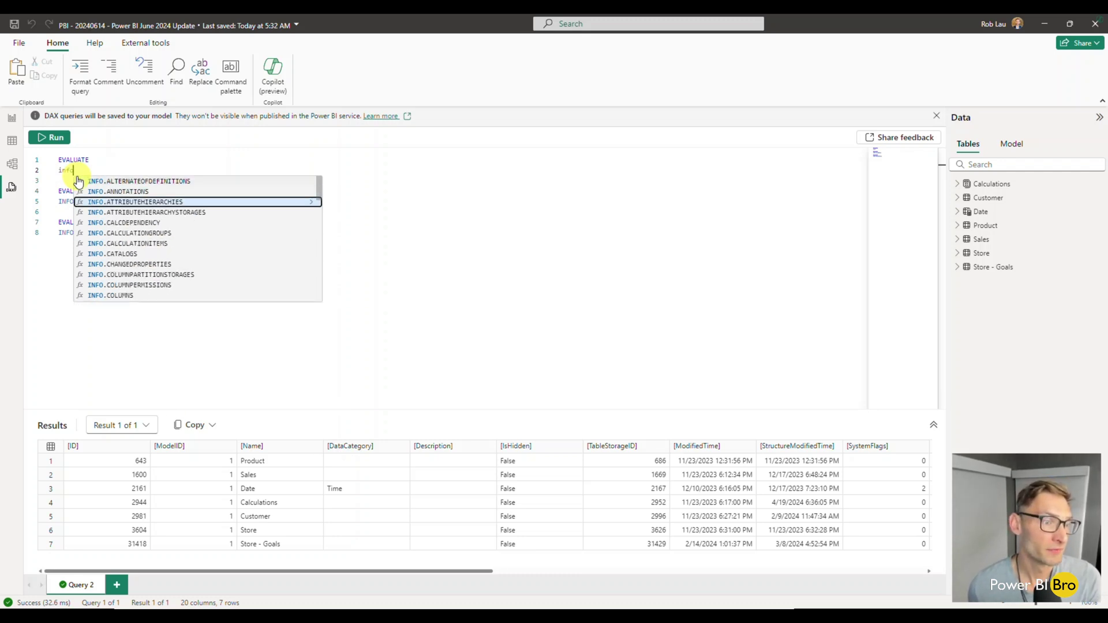
{"action": "key", "text": "Up"}
{"action": "key", "text": "Up"}
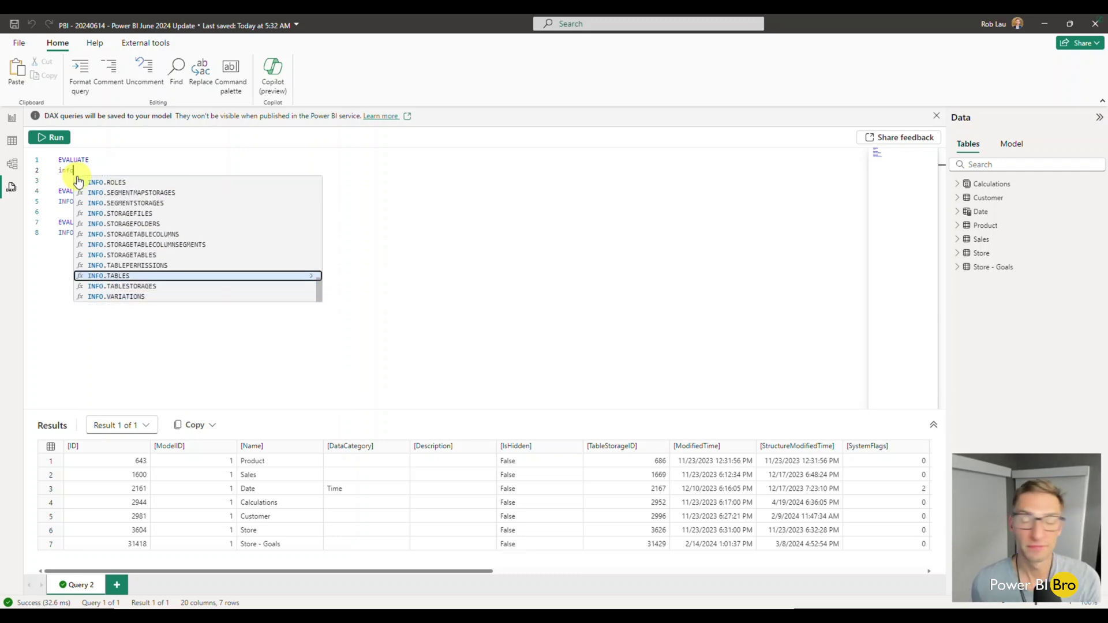
{"action": "key", "text": "Tab"}
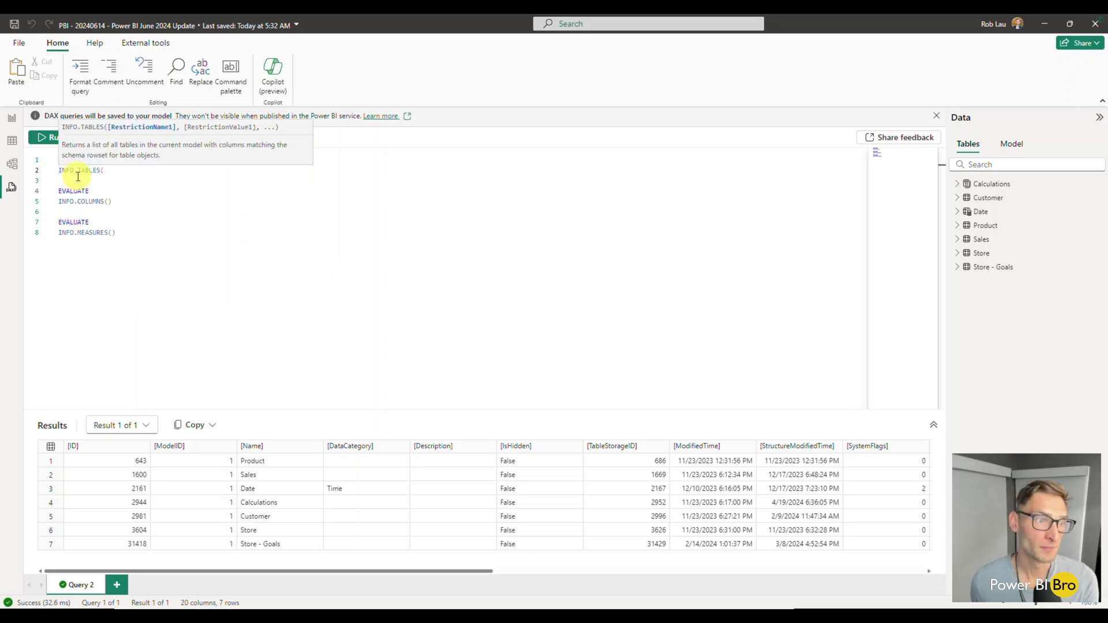
{"action": "type", "text": ")"}
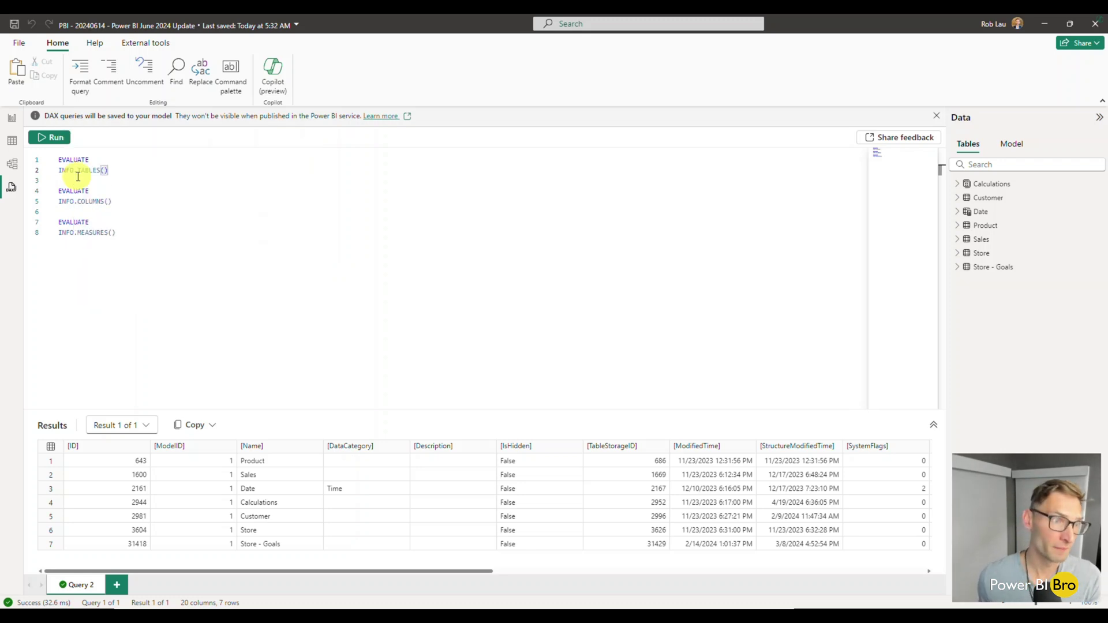
{"action": "left_click_drag", "start_coordinate": [119, 168], "coordinate": [45, 159]}
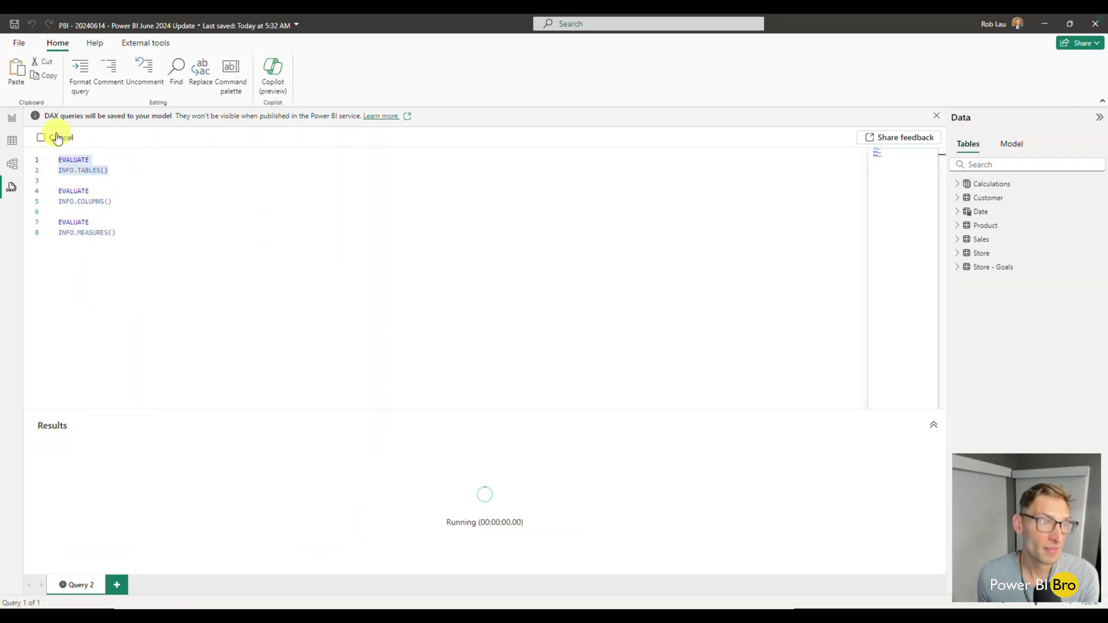
{"action": "left_click", "coordinate": [52, 137]}
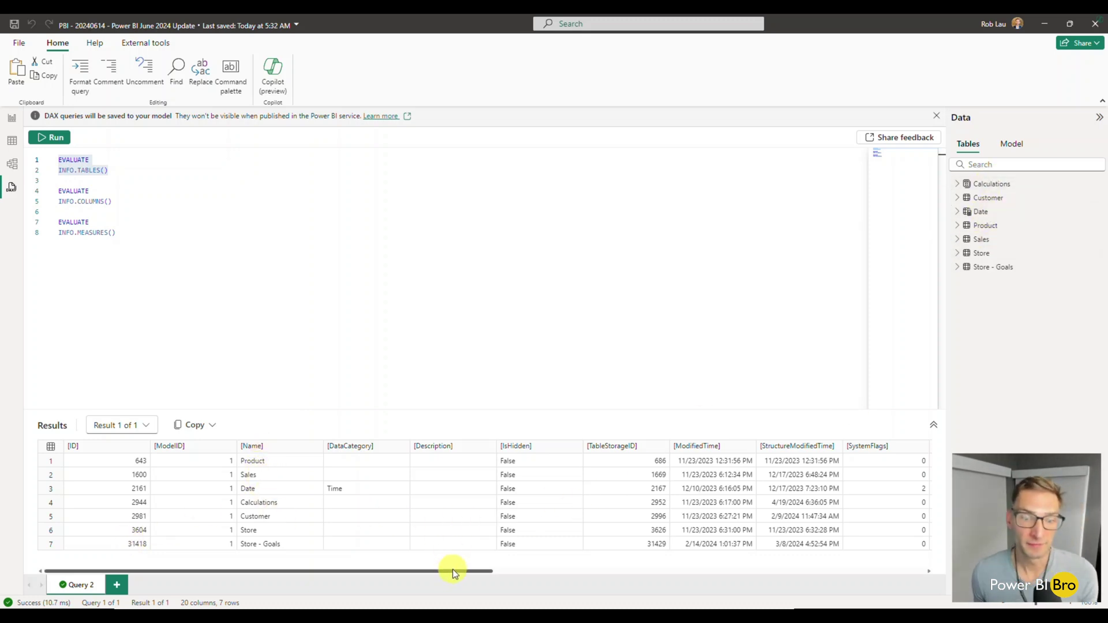
- Run the INFO.COLUMNS query on lines 4–5 by itself and scroll its results
{"action": "left_click_drag", "start_coordinate": [453, 570], "coordinate": [504, 569]}
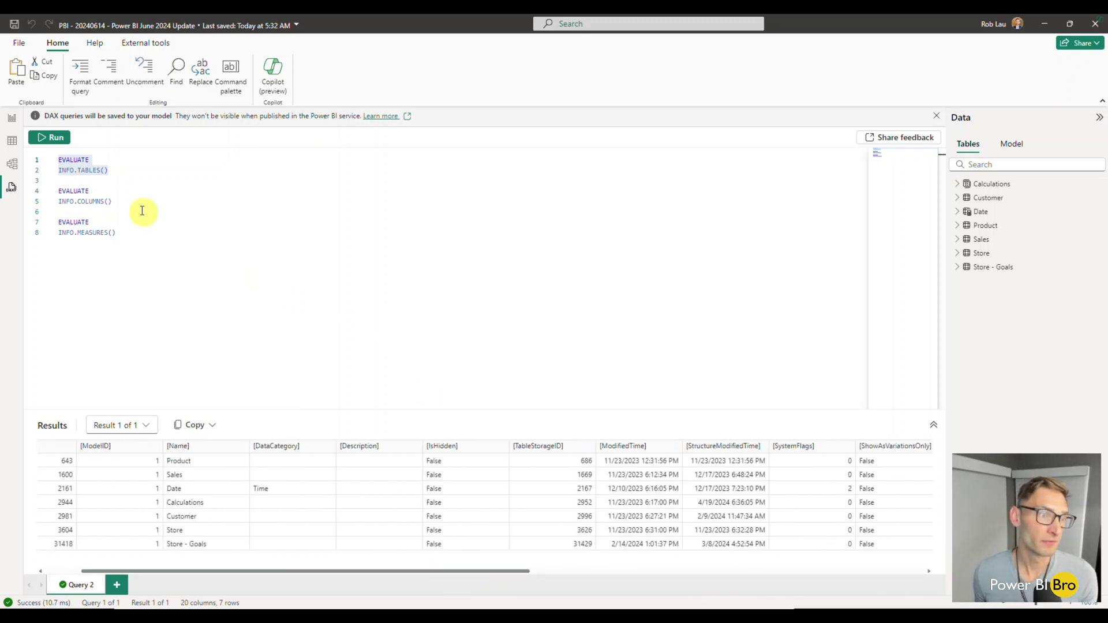
{"action": "left_click_drag", "start_coordinate": [135, 205], "coordinate": [56, 188]}
{"action": "left_click", "coordinate": [50, 137]}
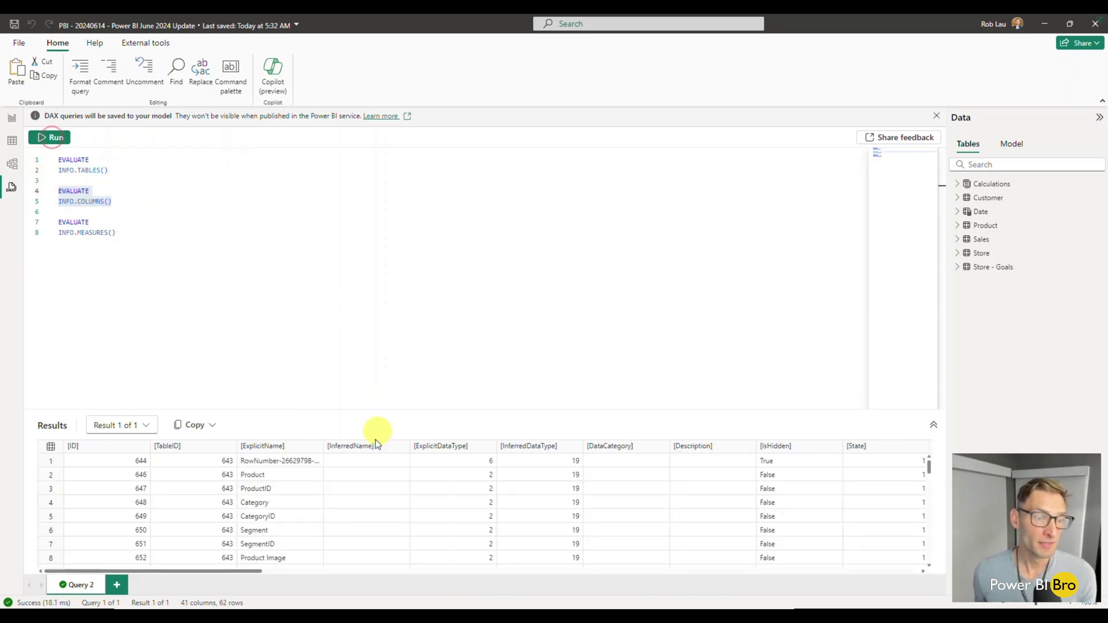
{"action": "scroll", "coordinate": [346, 497], "scroll_direction": "down", "scroll_amount": 10}
{"action": "scroll", "coordinate": [329, 495], "scroll_direction": "up", "scroll_amount": 10}
{"action": "scroll", "coordinate": [216, 495], "scroll_direction": "down", "scroll_amount": 15}
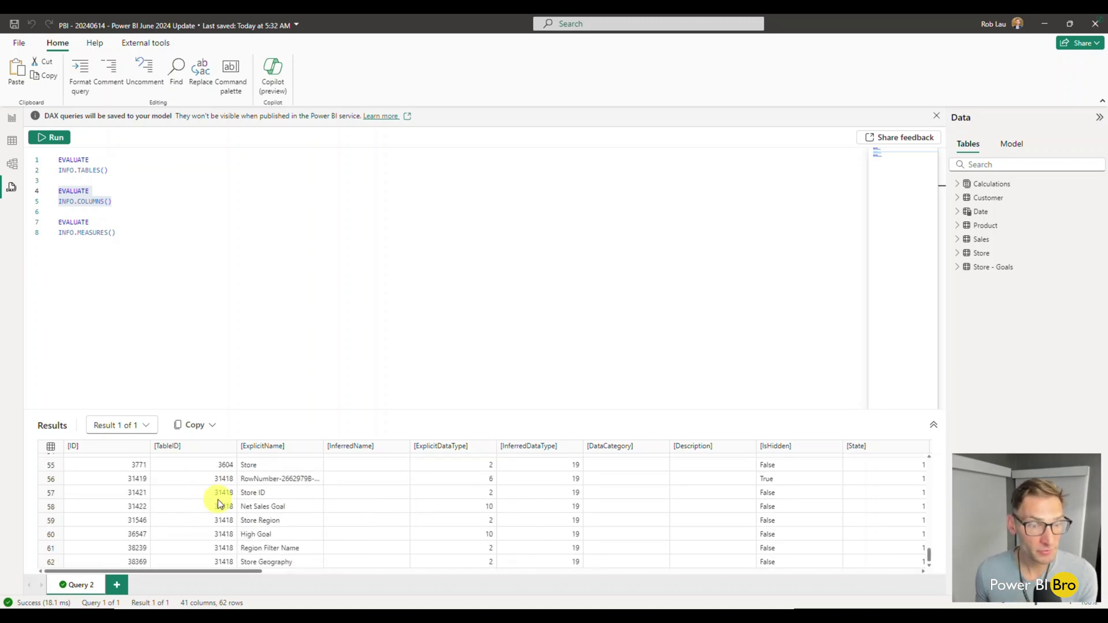
- Run INFO.MEASURES on lines 7–8, then widen the [Expression] and [FormatString] result columns
{"action": "left_click_drag", "start_coordinate": [142, 235], "coordinate": [59, 222]}
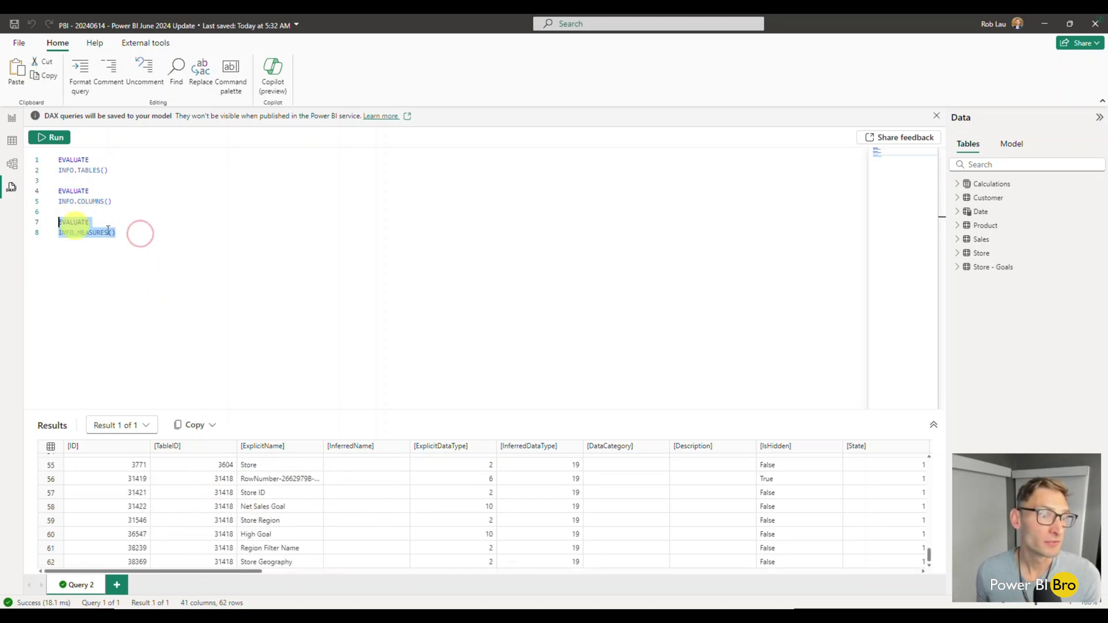
{"action": "left_click", "coordinate": [51, 142]}
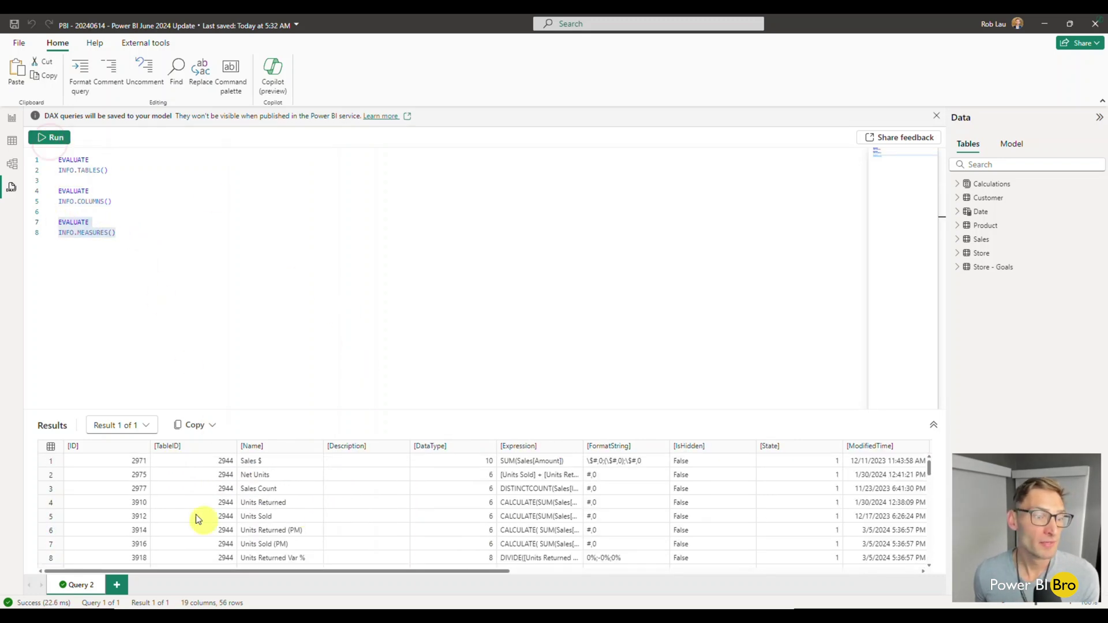
{"action": "scroll", "coordinate": [404, 559], "scroll_direction": "down", "scroll_amount": 8}
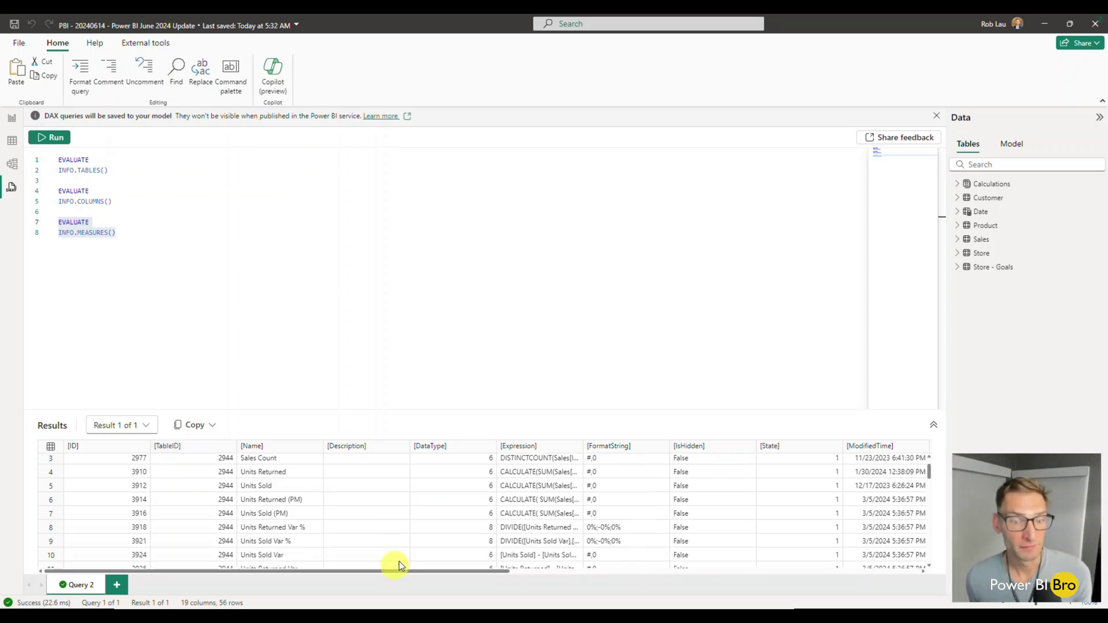
{"action": "left_click_drag", "start_coordinate": [583, 449], "coordinate": [788, 430]}
{"action": "left_click_drag", "start_coordinate": [366, 571], "coordinate": [510, 572]}
{"action": "left_click_drag", "start_coordinate": [542, 448], "coordinate": [638, 433]}
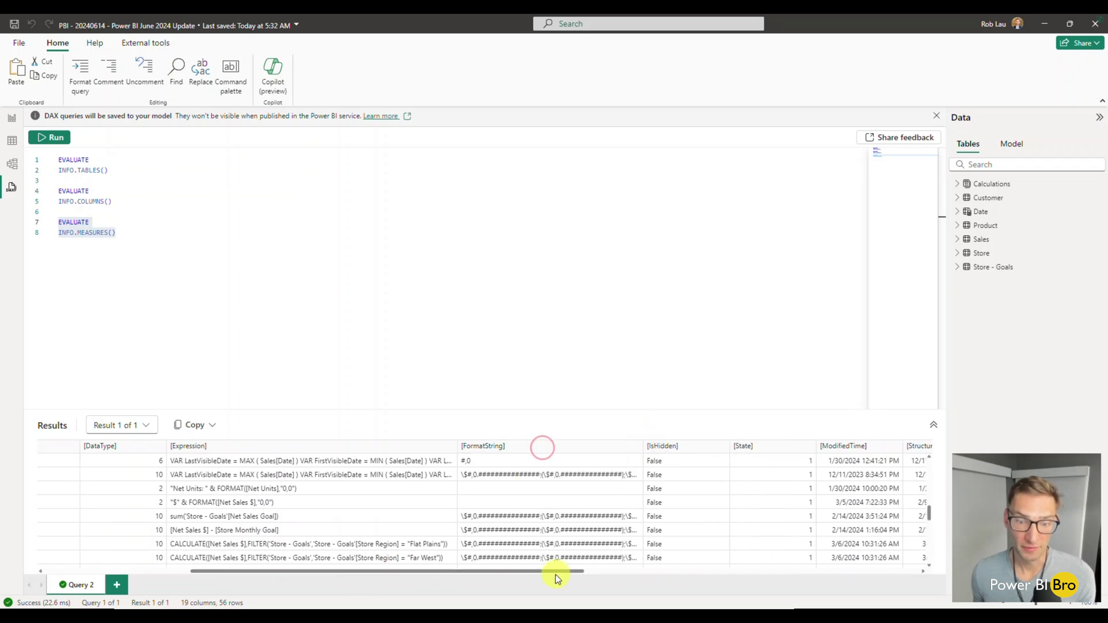
{"action": "left_click_drag", "start_coordinate": [554, 571], "coordinate": [887, 538]}
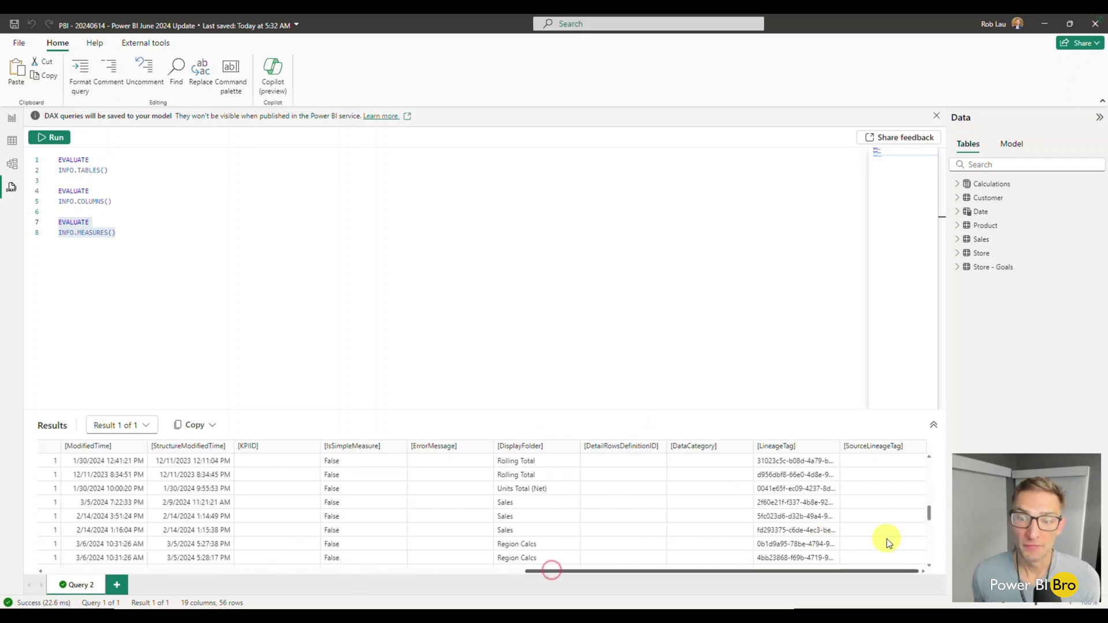
{"action": "left_click", "coordinate": [143, 233]}
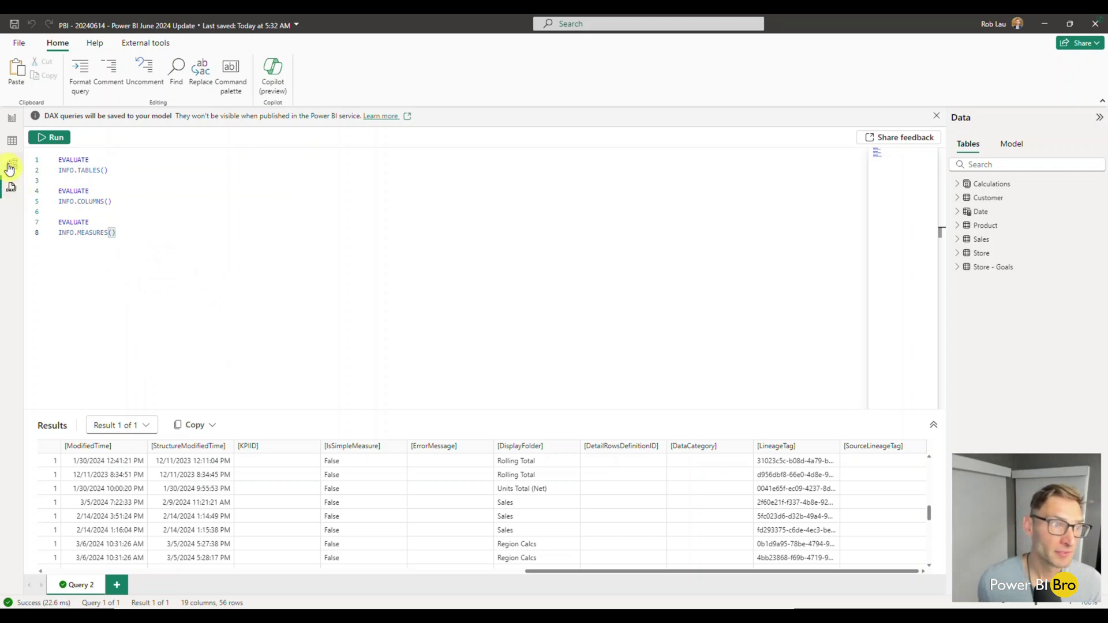
- In Report view, show the Mobile Visuals as Table page with Format and Build panes collapsed
{"action": "left_click", "coordinate": [13, 121]}
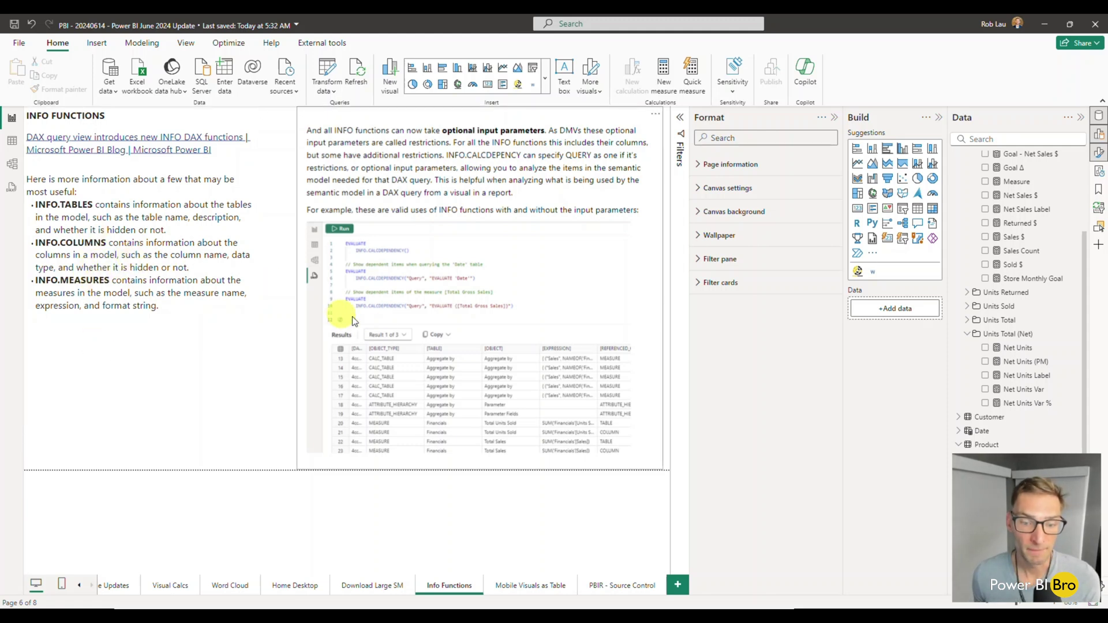
{"action": "left_click", "coordinate": [530, 585]}
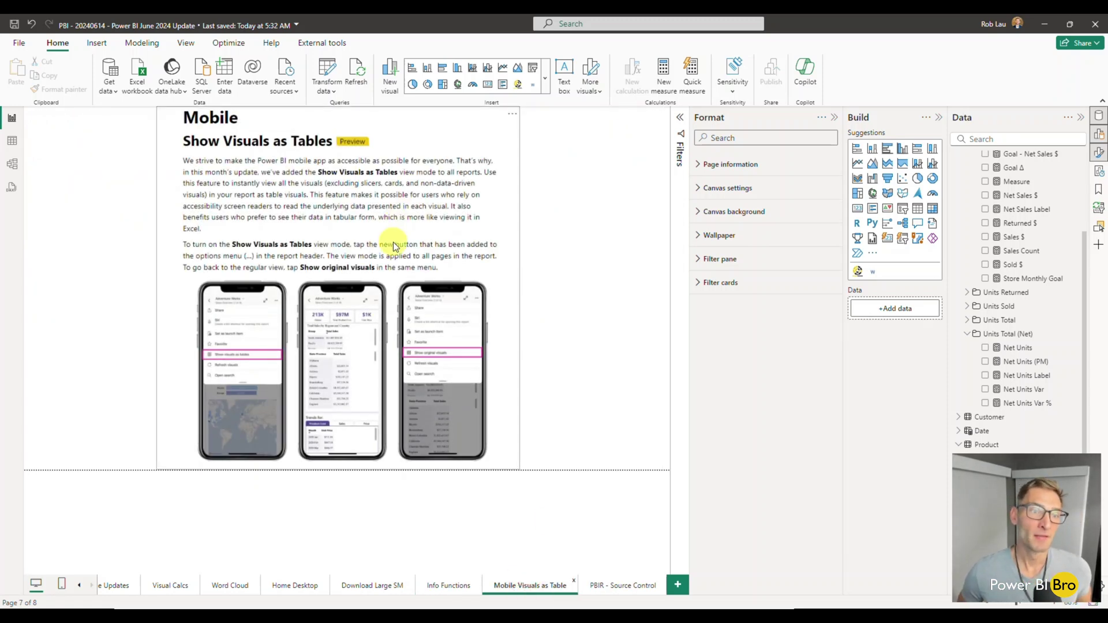
{"action": "left_click", "coordinate": [835, 117]}
{"action": "left_click", "coordinate": [939, 117]}
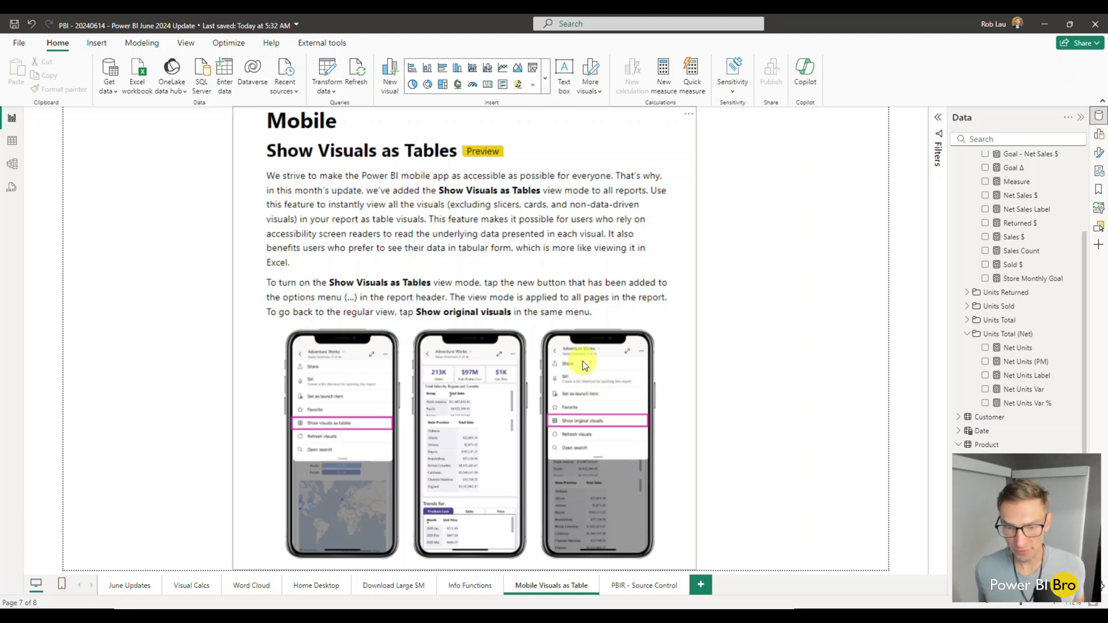
- Go to the PBIR - Source Control report page
{"action": "left_click", "coordinate": [630, 585]}
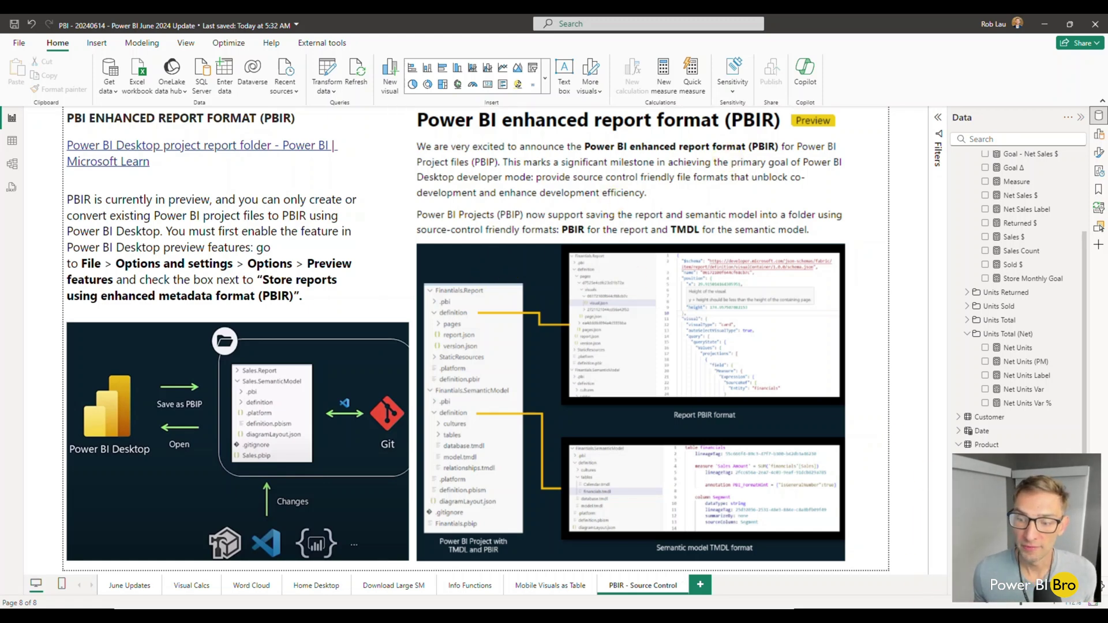
- In VS Code, collapse the expanded page folders in the PBIR project Explorer
{"action": "key", "text": "alt+Tab"}
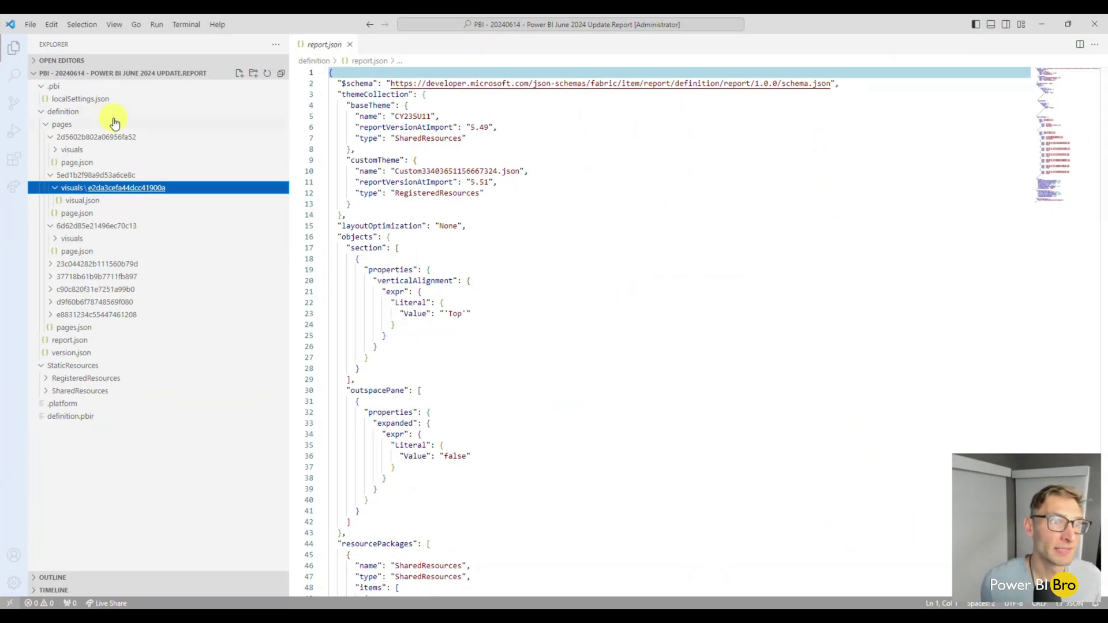
{"action": "scroll", "coordinate": [553, 219], "scroll_direction": "down", "scroll_amount": 3}
{"action": "scroll", "coordinate": [553, 218], "scroll_direction": "up", "scroll_amount": 3}
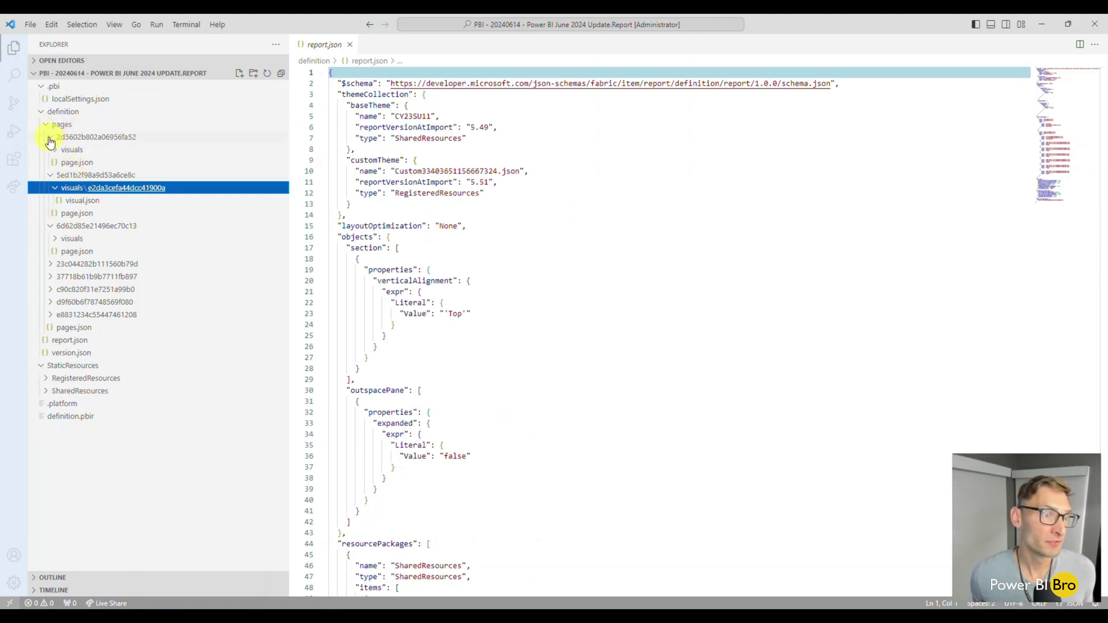
{"action": "left_click", "coordinate": [51, 175]}
{"action": "left_click", "coordinate": [51, 137]}
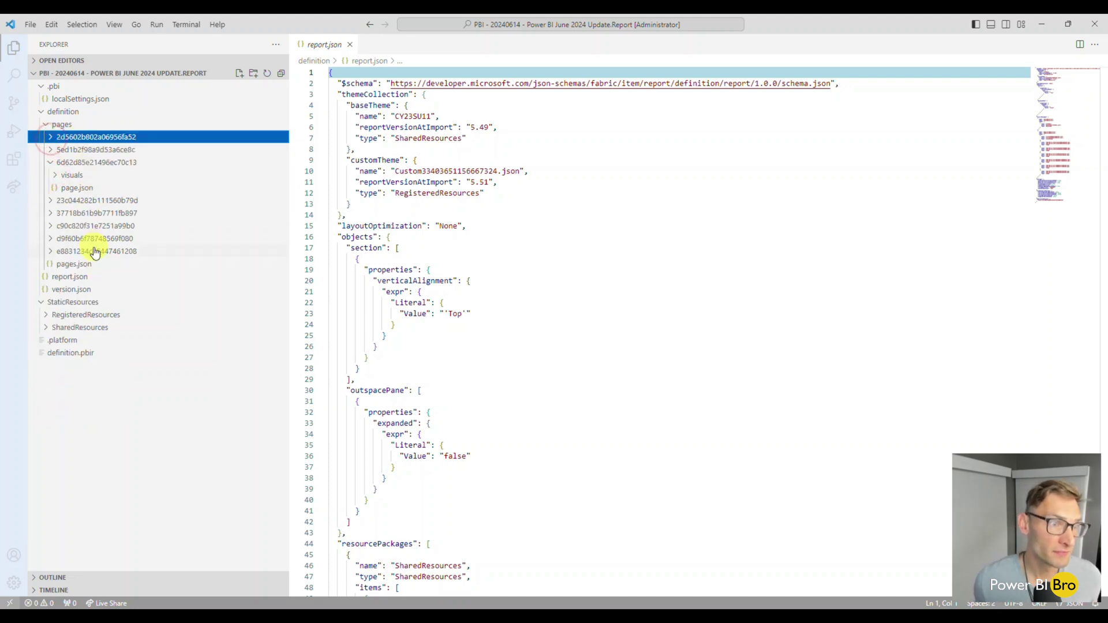
{"action": "left_click", "coordinate": [49, 163]}
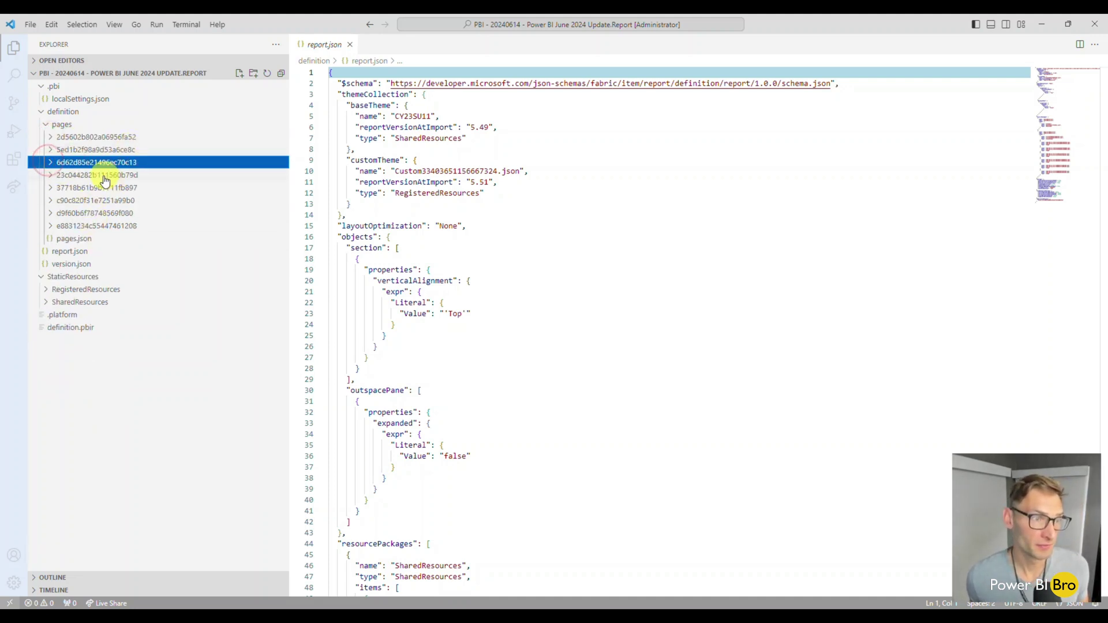
- Expand page folder 23c044282b111560b79d and its visuals folder, then scroll through report.json
{"action": "left_click", "coordinate": [46, 175]}
{"action": "left_click", "coordinate": [56, 189]}
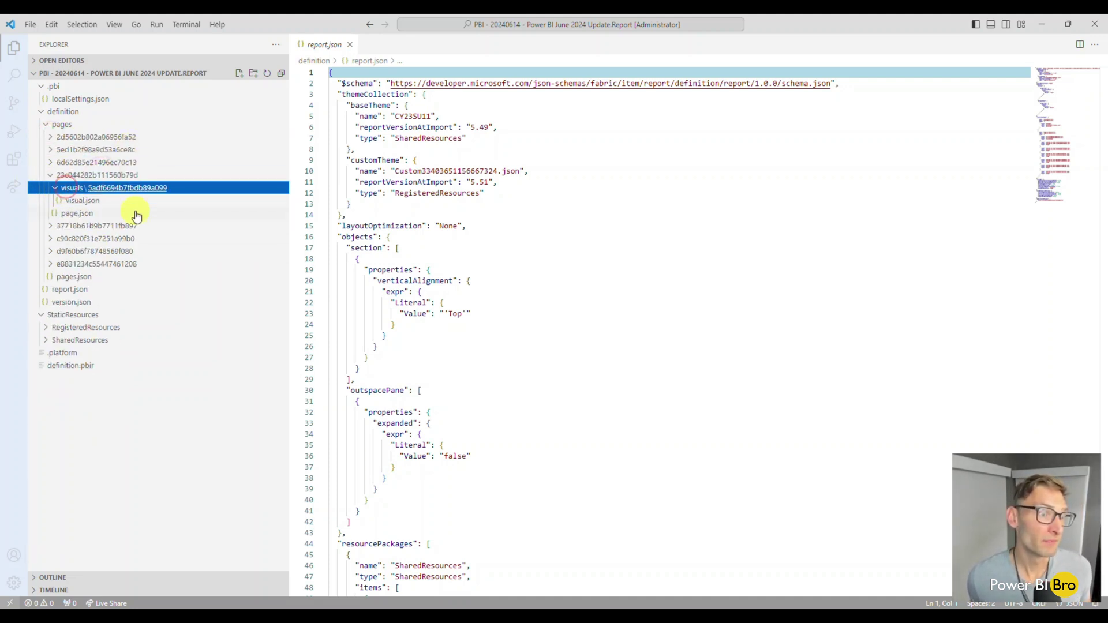
{"action": "scroll", "coordinate": [569, 282], "scroll_direction": "down", "scroll_amount": 5}
{"action": "scroll", "coordinate": [571, 283], "scroll_direction": "up", "scroll_amount": 5}
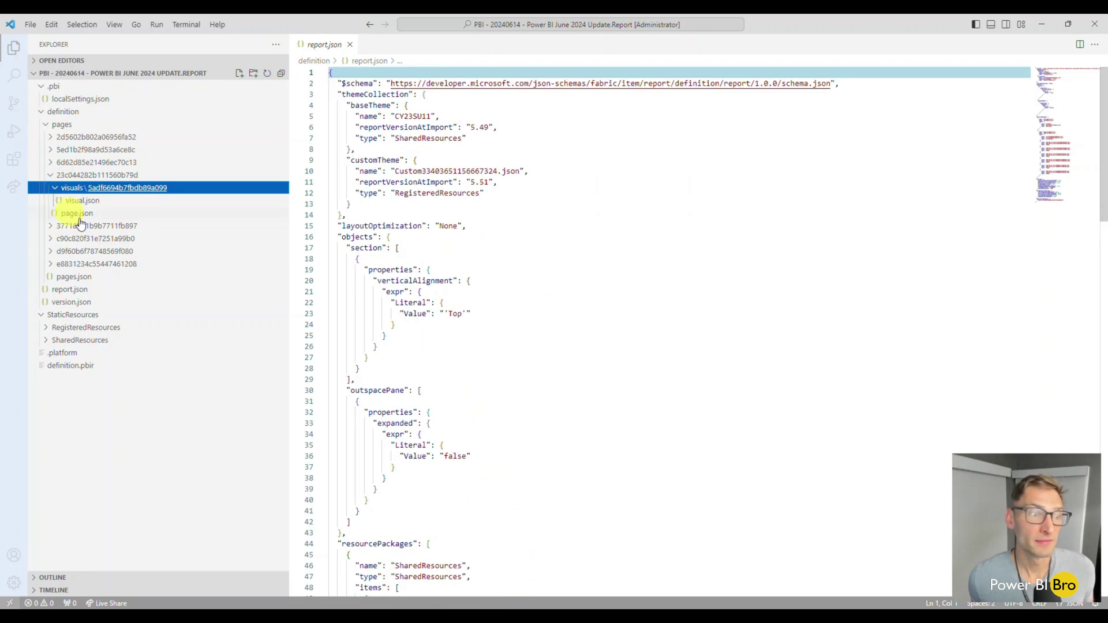
{"action": "scroll", "coordinate": [601, 281], "scroll_direction": "down", "scroll_amount": 15}
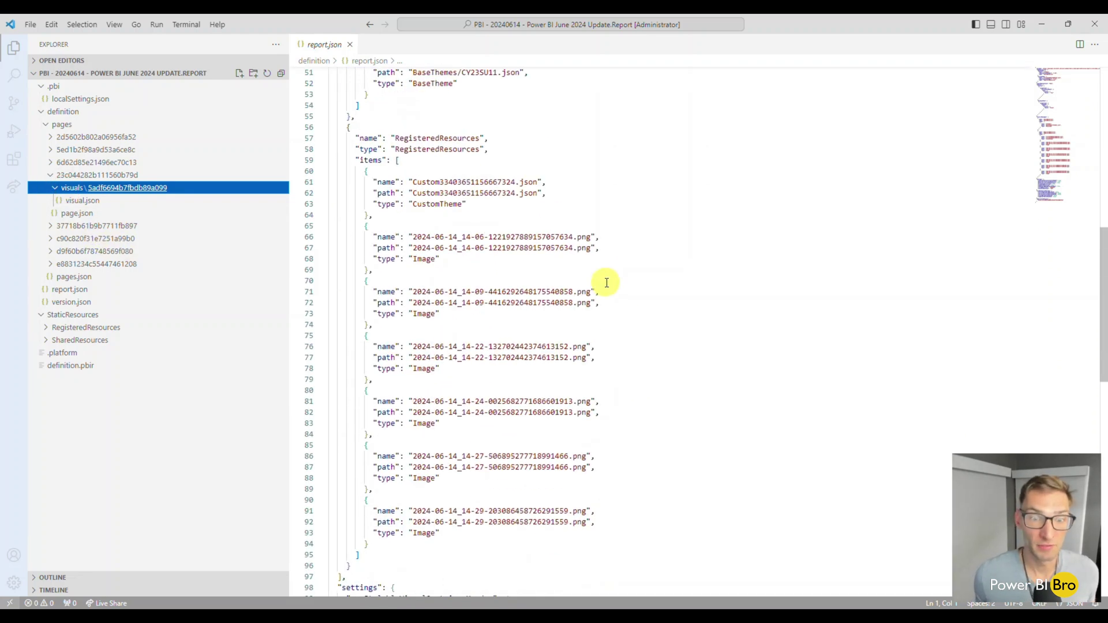
{"action": "scroll", "coordinate": [607, 282], "scroll_direction": "down", "scroll_amount": 13}
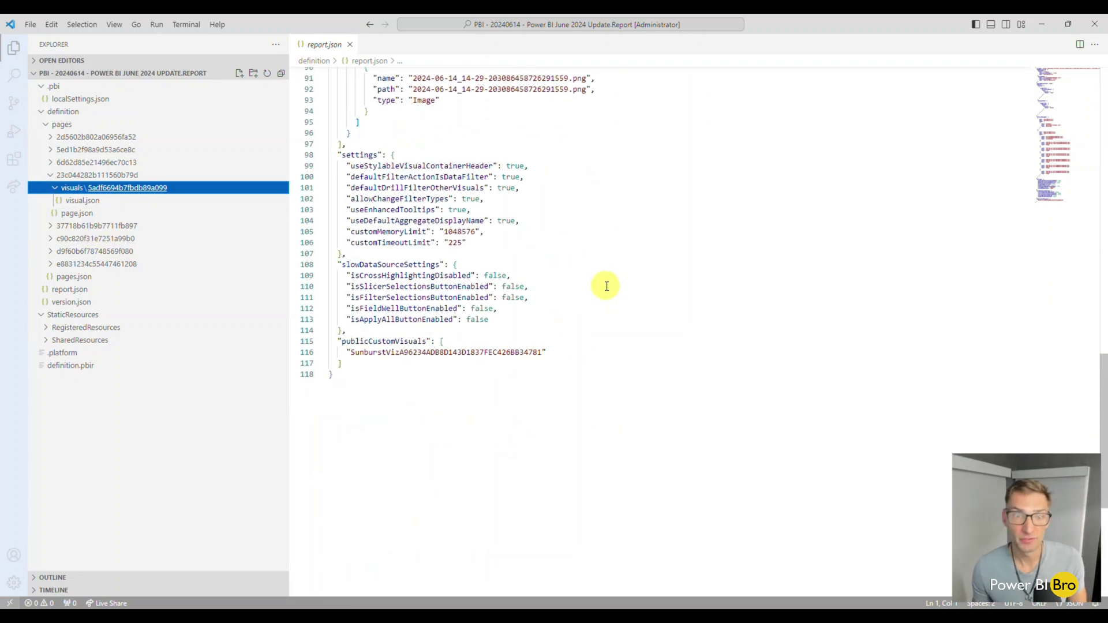
{"action": "scroll", "coordinate": [607, 286], "scroll_direction": "up", "scroll_amount": 20}
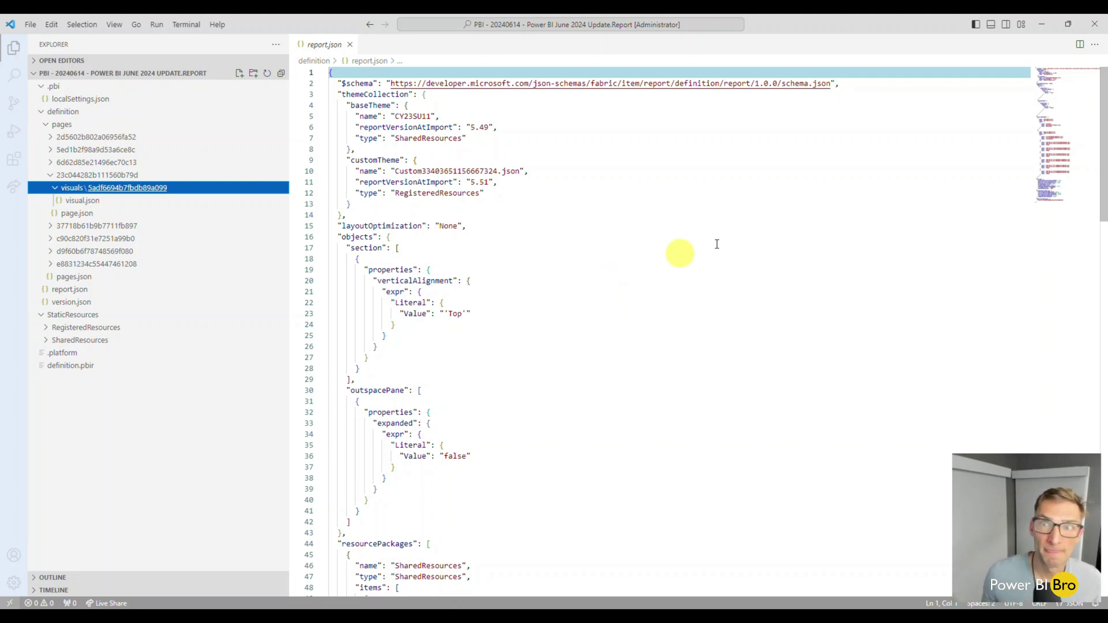
{"action": "left_click", "coordinate": [1043, 27]}
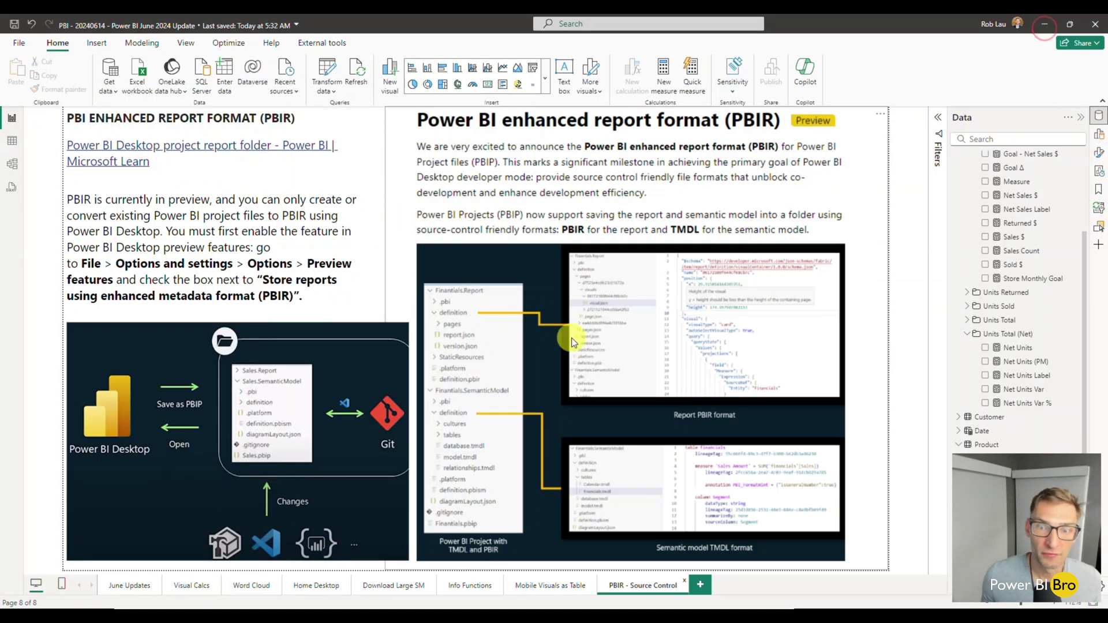